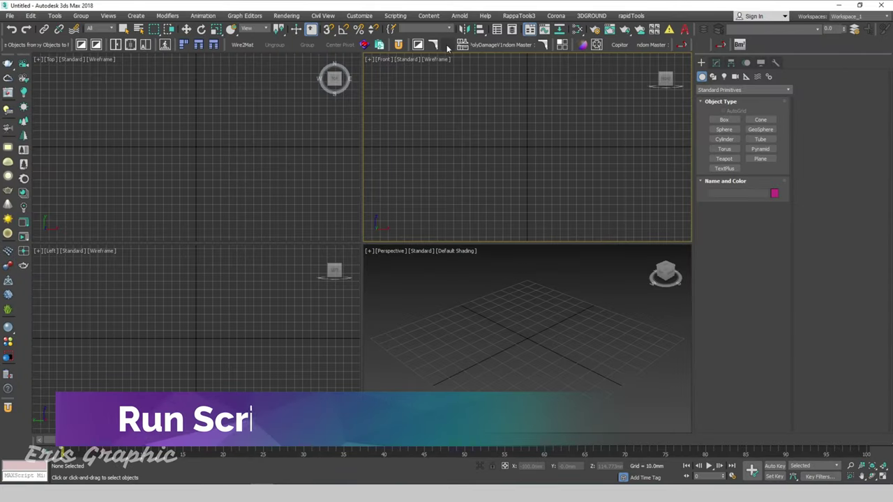
- Launch the Blinds Curtain Generator script from its custom toolbar button
left_click(447, 44)
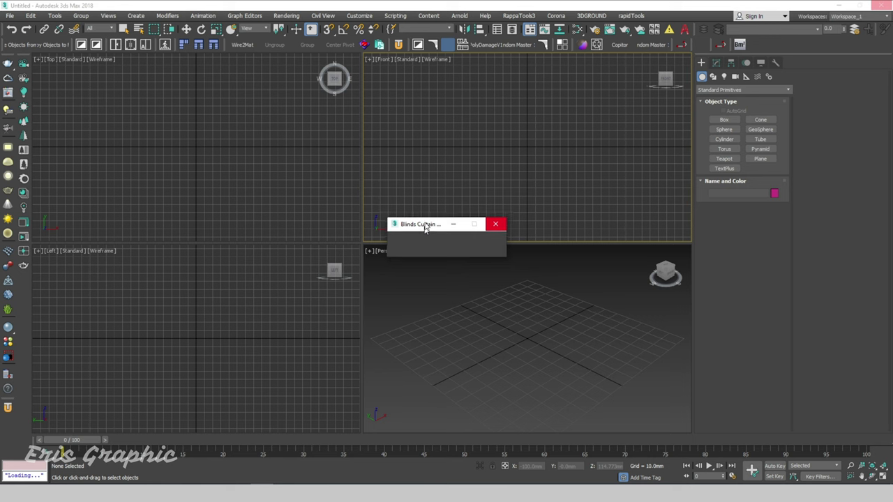
- Move the script window aside, activate the Perspective view, and expand the Options and Settings sections
left_click_drag(459, 108, 164, 100)
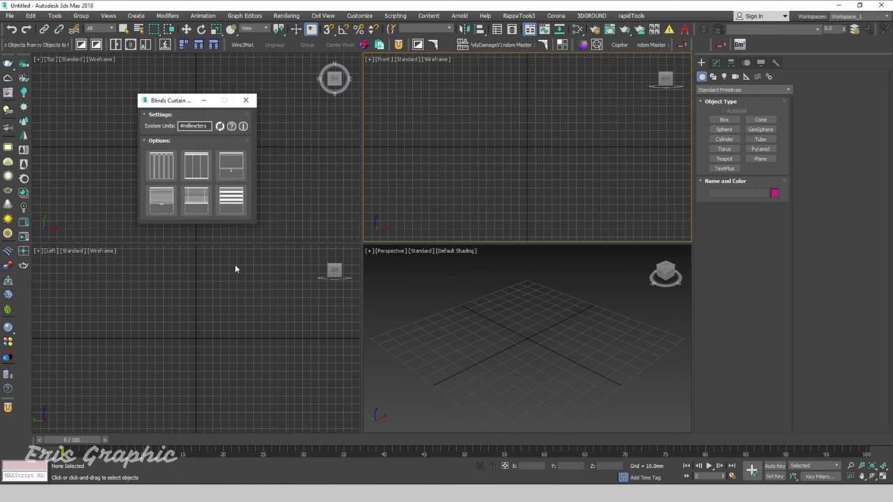
left_click(213, 353)
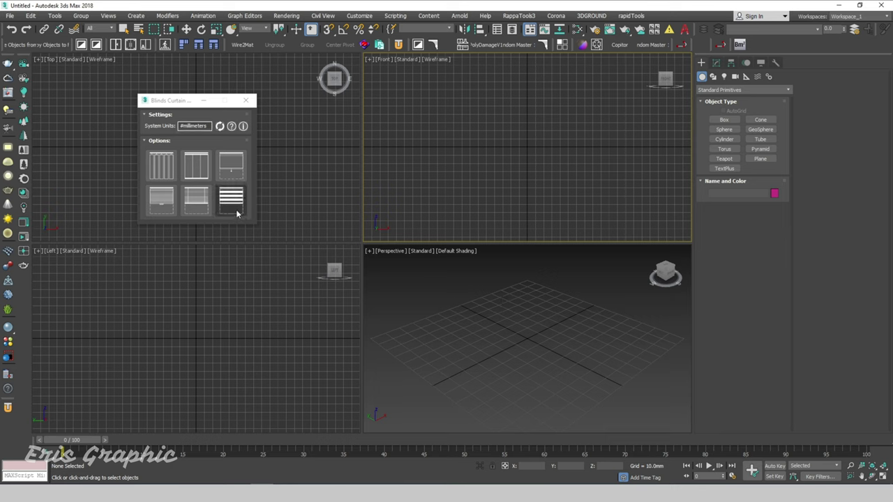
left_click(478, 316)
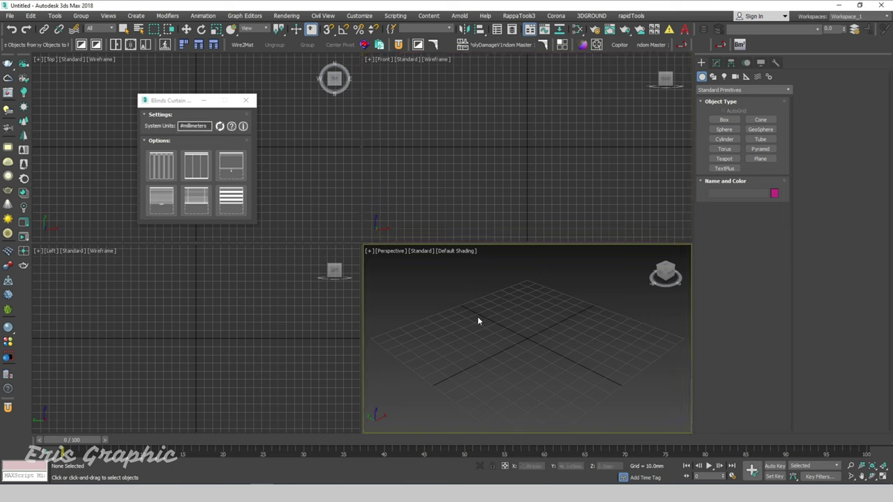
left_click(144, 139)
left_click(144, 139)
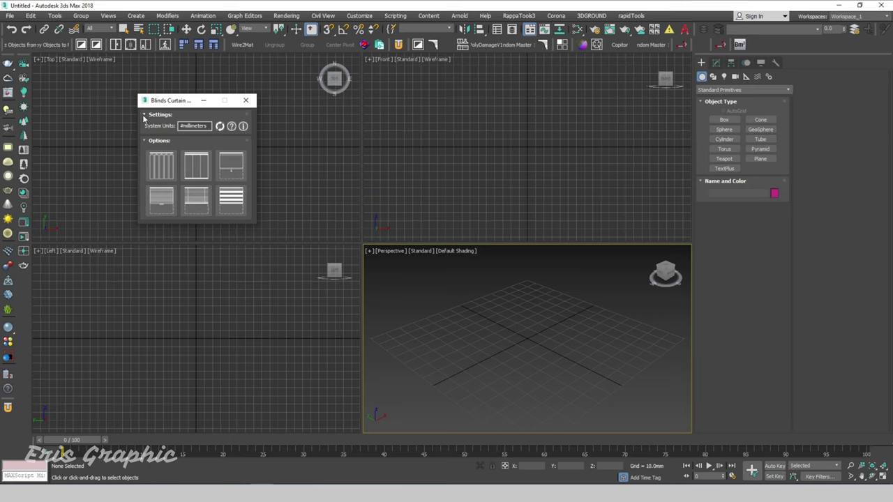
left_click(144, 115)
left_click(145, 116)
- Preview the roller, cellular, Venetian aluminum and zebra blind types, then return to Vertical Blinds
left_click(161, 170)
left_click(197, 166)
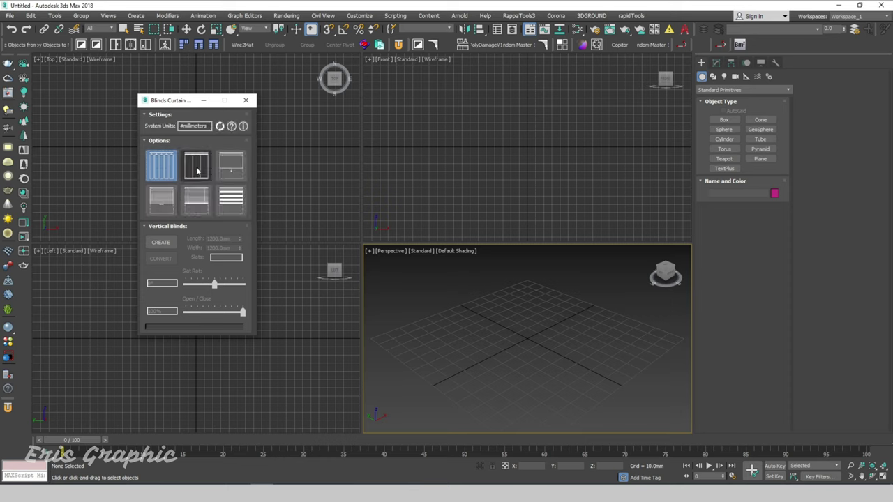
left_click(233, 166)
left_click(158, 200)
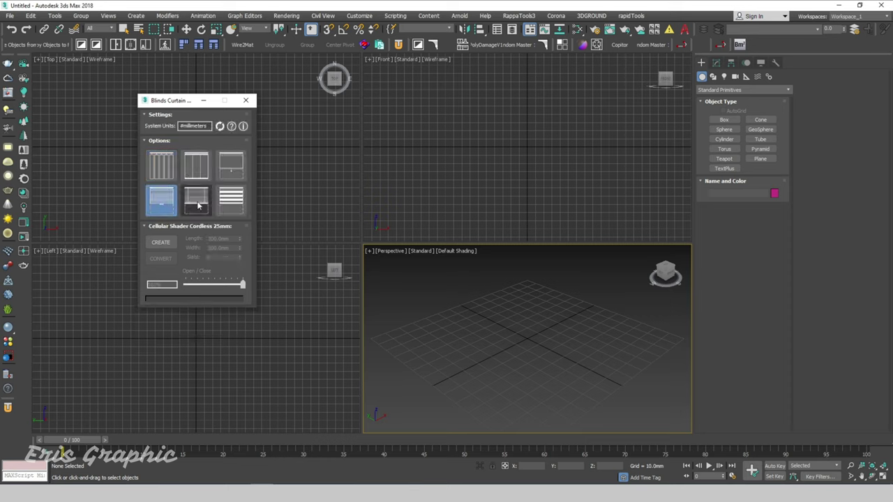
left_click(196, 200)
left_click(233, 202)
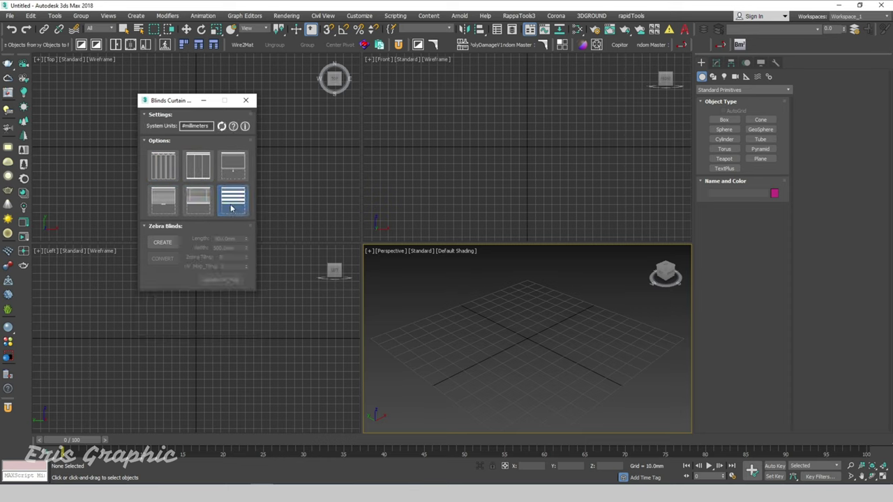
left_click(161, 168)
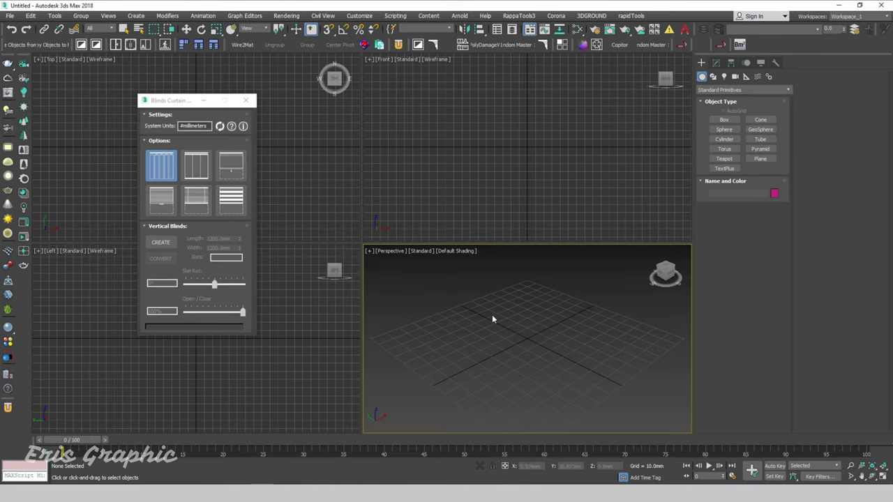
- Maximize the Perspective view and create a 1200 x 1200 mm vertical blind in the scene
key("alt+w")
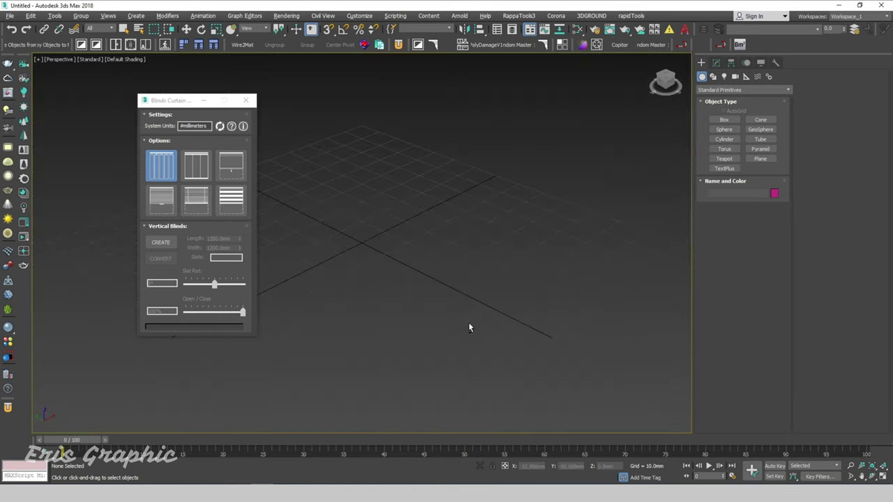
left_click_drag(182, 100, 122, 101)
middle_click_drag(346, 171, 407, 185)
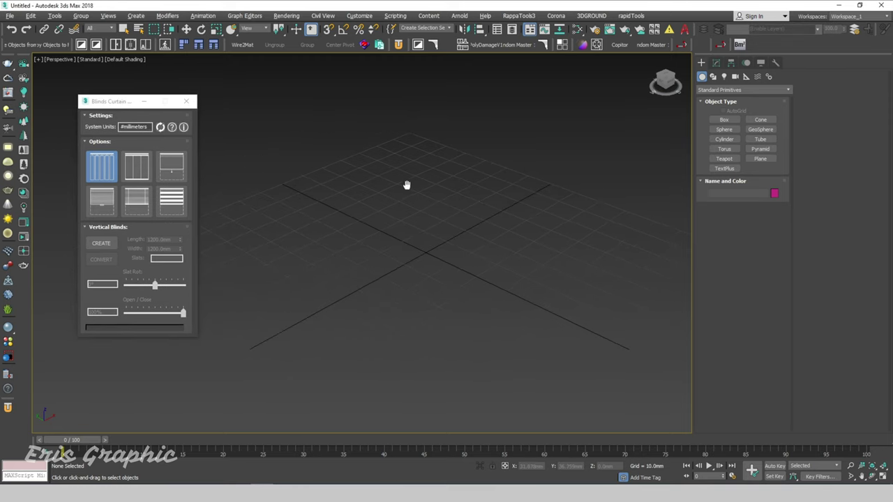
left_click(101, 166)
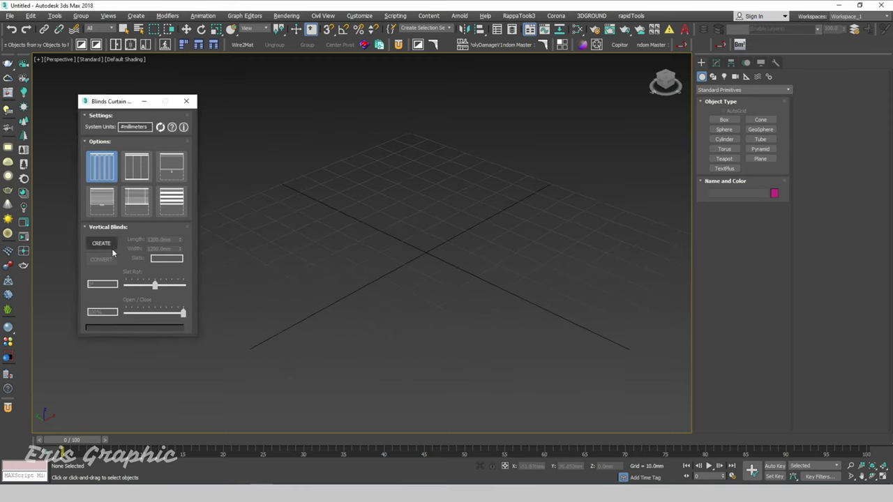
left_click(101, 243)
left_click(407, 277)
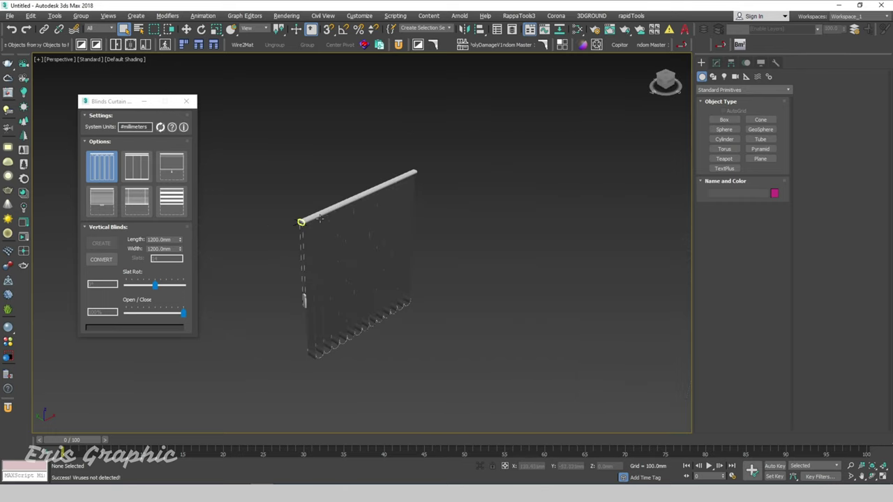
- Orbit to a front view and rotate the blind's slats partly open
mouse_move(463, 279)
middle_mouse_down()
mouse_move(419, 221)
mouse_move(492, 254)
middle_mouse_up()
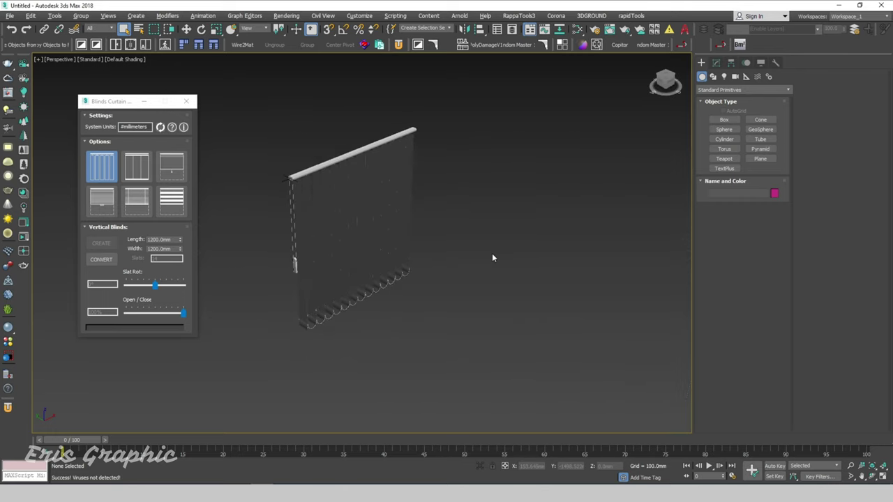
mouse_move(412, 326)
middle_mouse_down("alt")
mouse_move(319, 279)
mouse_move(425, 299)
mouse_move(411, 255)
mouse_move(424, 285)
middle_mouse_up("alt")
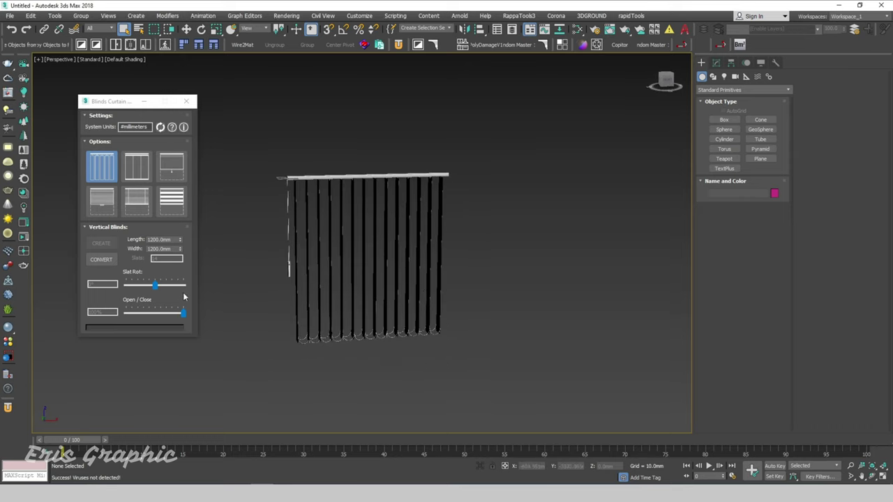
left_click_drag(152, 288, 165, 289)
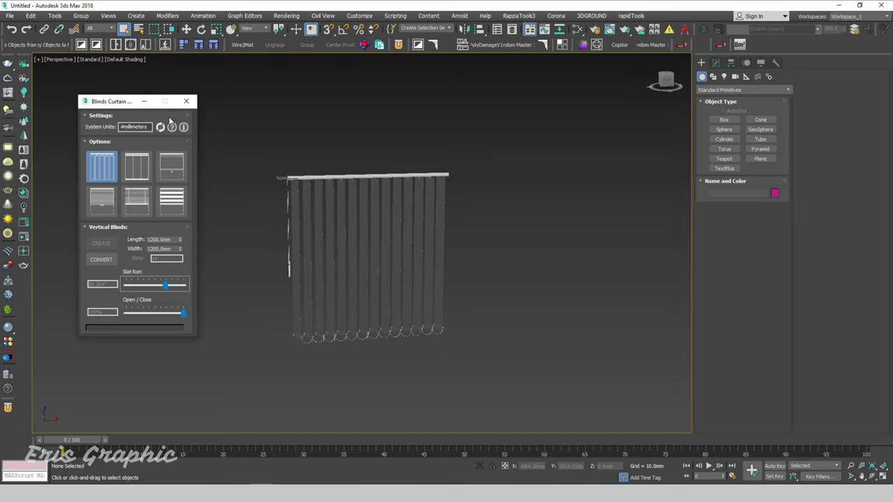
left_click_drag(118, 101, 119, 108)
- Switch the viewport to Clay shading with Edged Faces (F4)
left_click(123, 60)
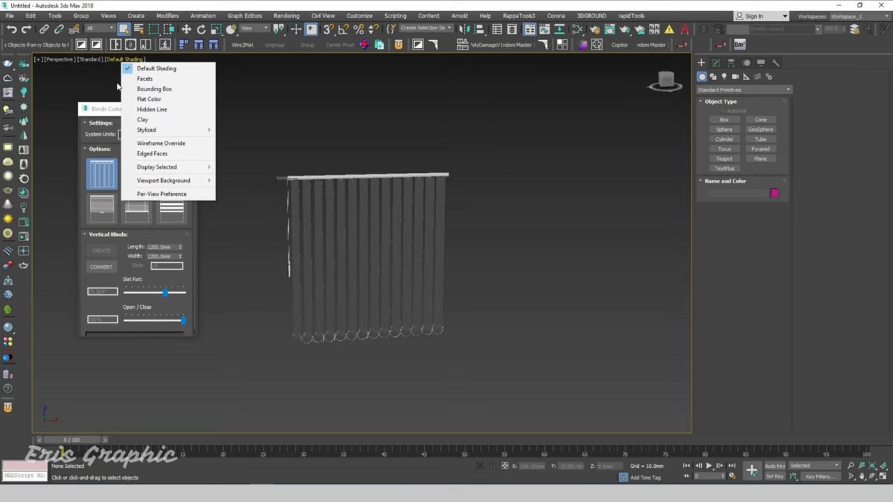
left_click(143, 119)
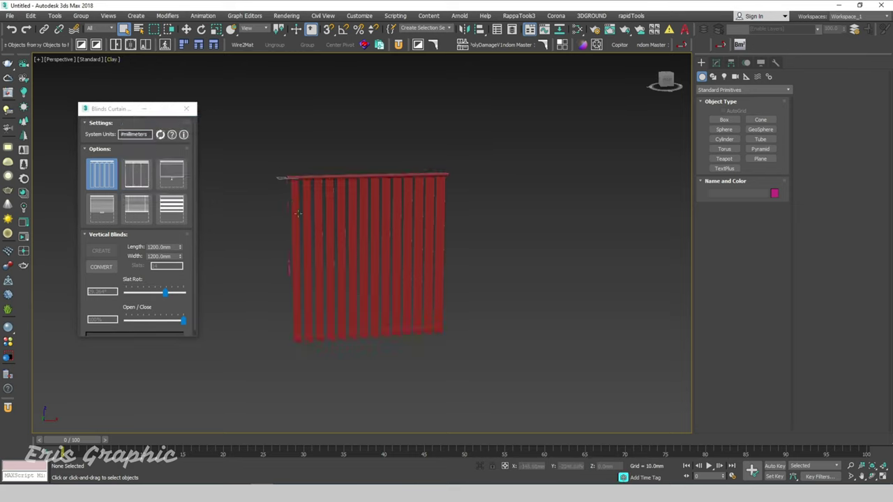
key("F4")
- Widen the blind to 1242.6 mm and test the Open/Close slider
middle_click_drag(330, 340, 355, 375)
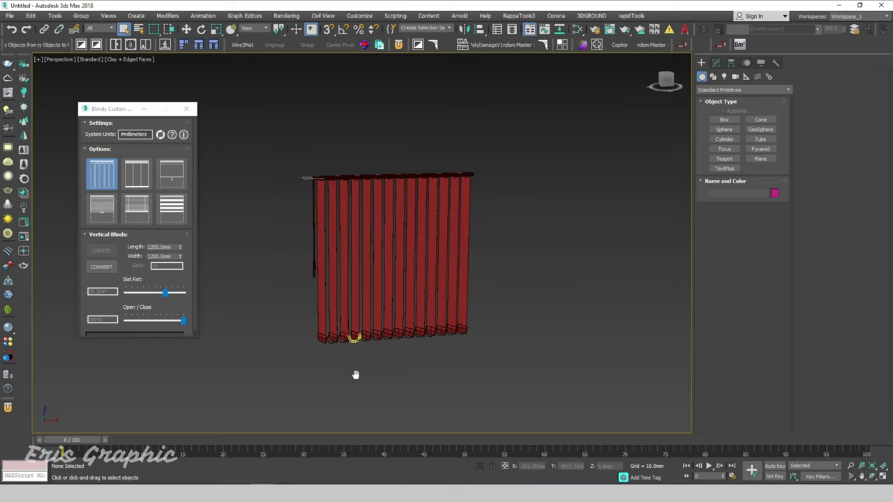
middle_click_drag(276, 321, 280, 290, "alt")
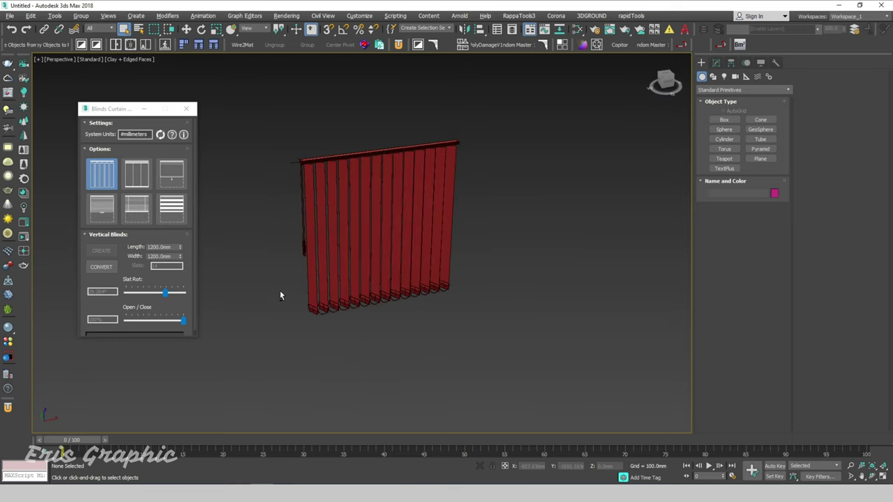
scroll(286, 288, "up", 2)
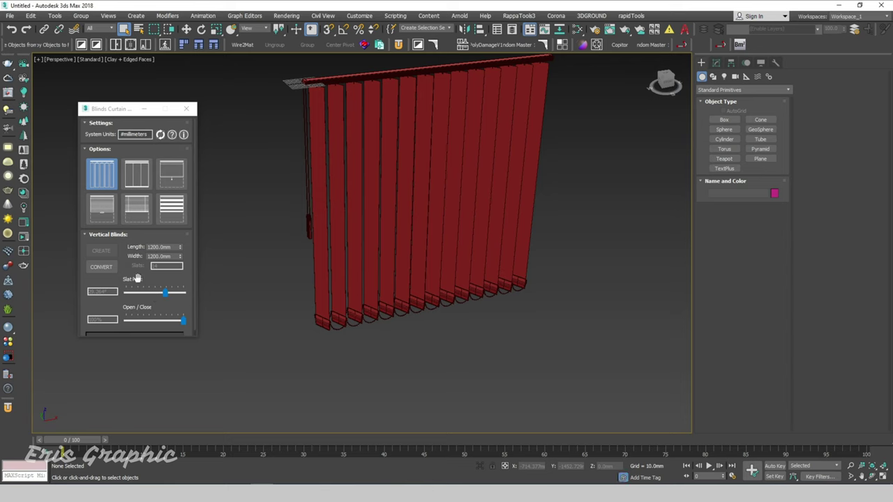
left_click_drag(180, 257, 190, 58)
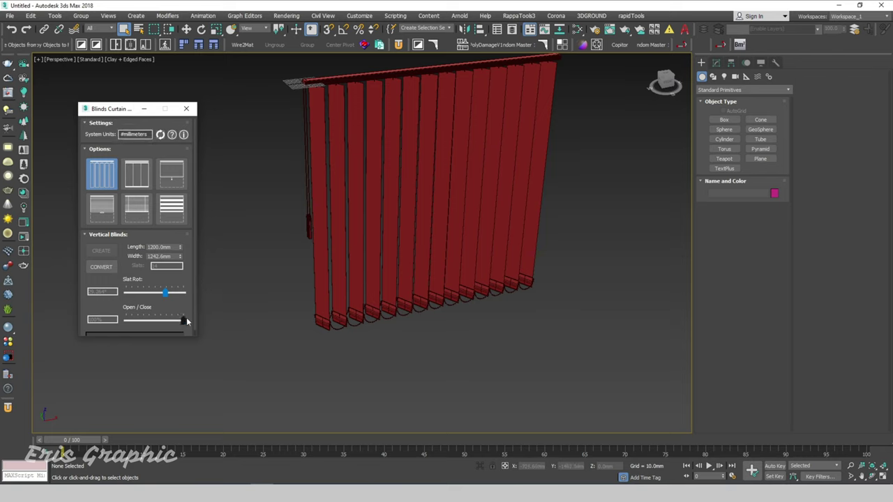
left_click_drag(183, 322, 156, 321)
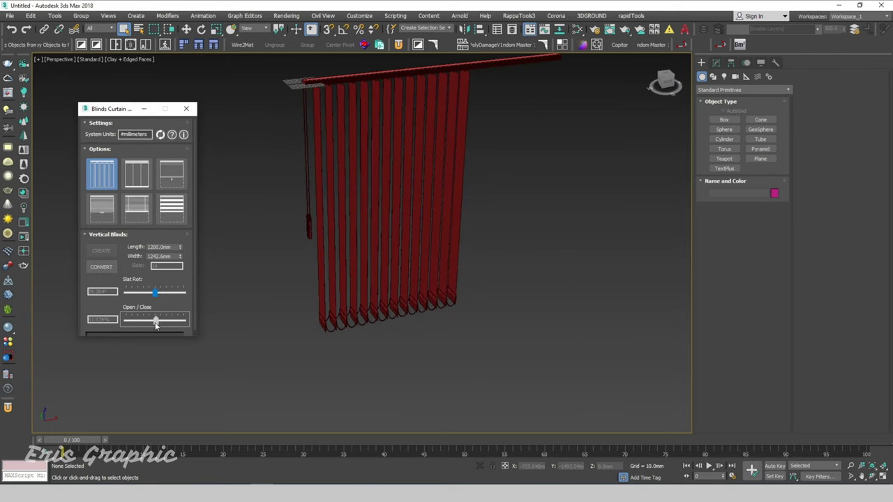
scroll(328, 323, "up", 2)
scroll(328, 323, "down", 5)
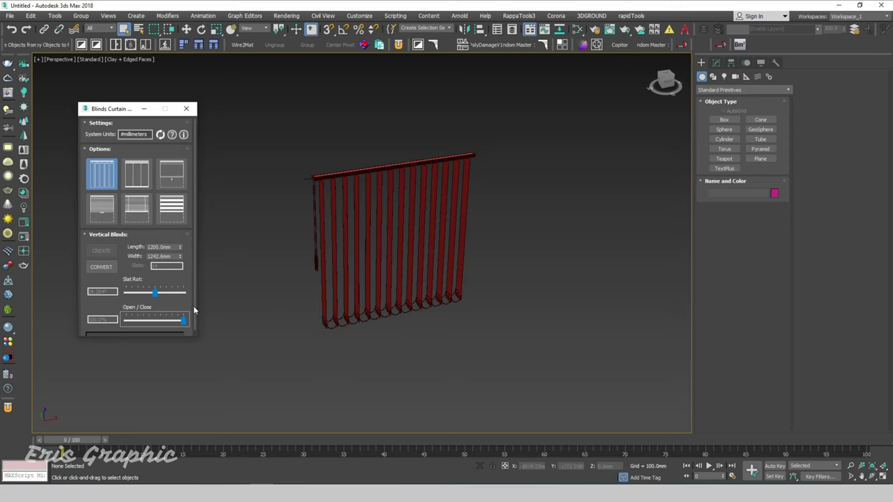
- Convert the vertical blind to Editable Poly and view its editing options
left_click(104, 268)
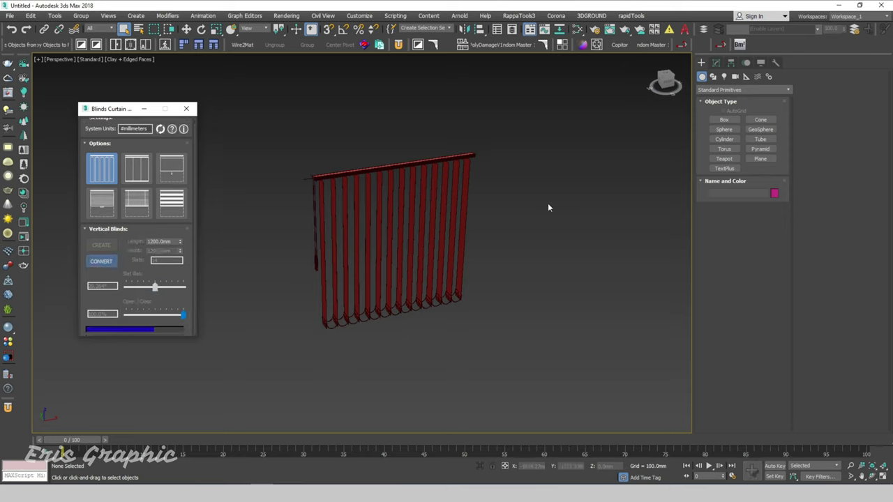
left_click(716, 63)
left_click(575, 177)
left_click(419, 189)
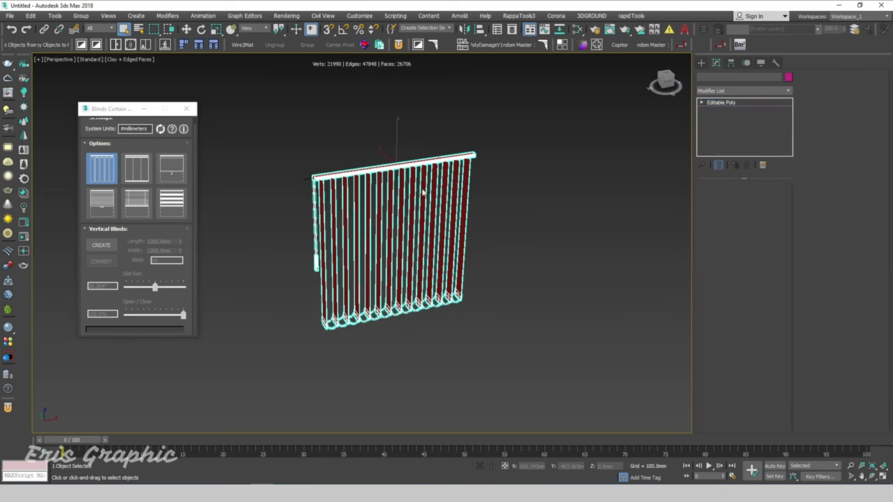
left_click(390, 140)
key("ctrl+z")
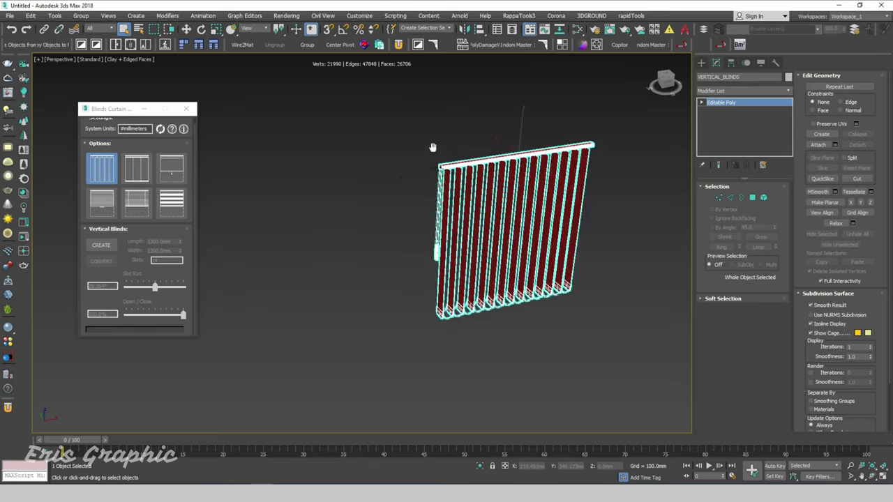
- Delete the vertical blind and switch the generator to Sliding Panels Blinds
left_click(554, 118)
left_click(465, 181)
key("Delete")
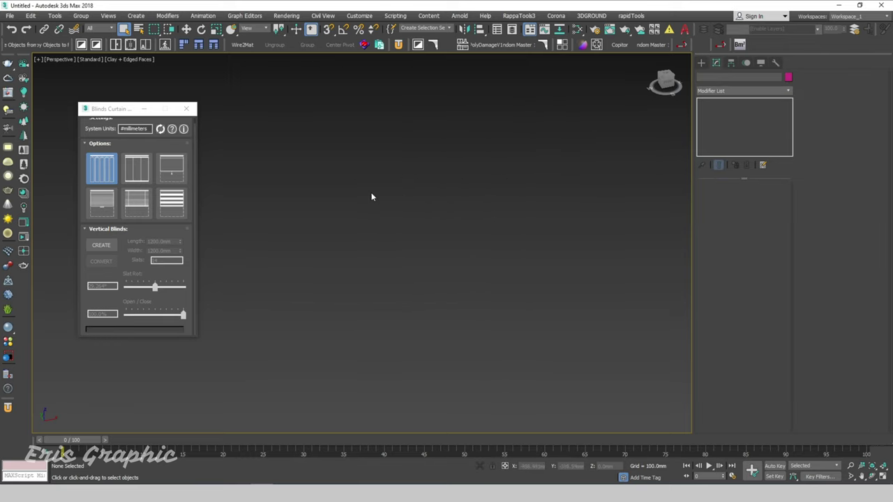
left_click(136, 168)
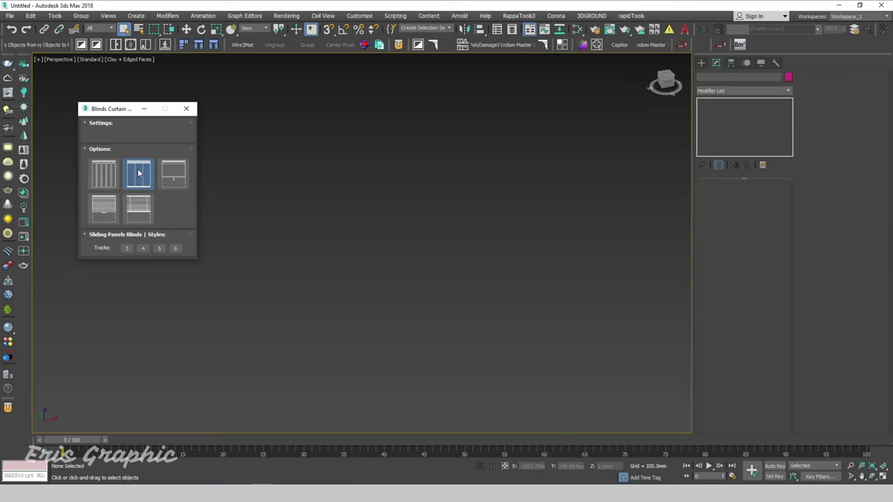
- Create a three-track sliding panel blind and adjust its slat rotation, length and width
left_click(126, 248)
left_click(101, 280)
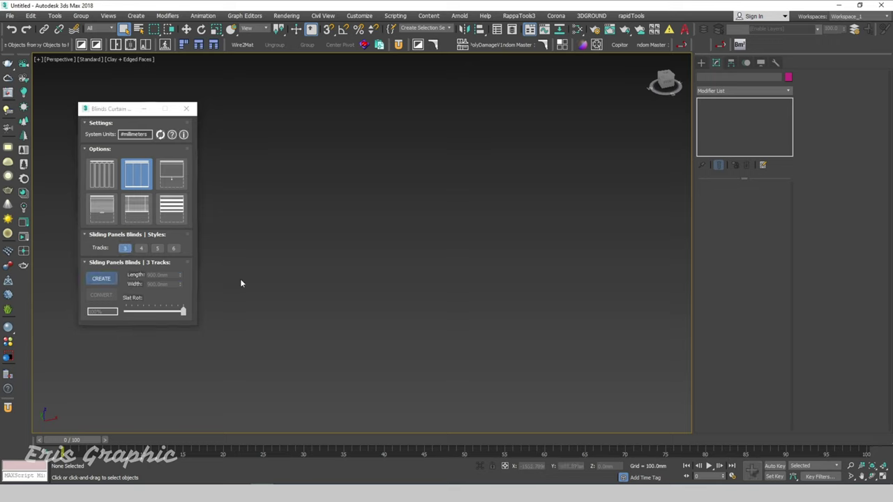
scroll(538, 262, "up", 3)
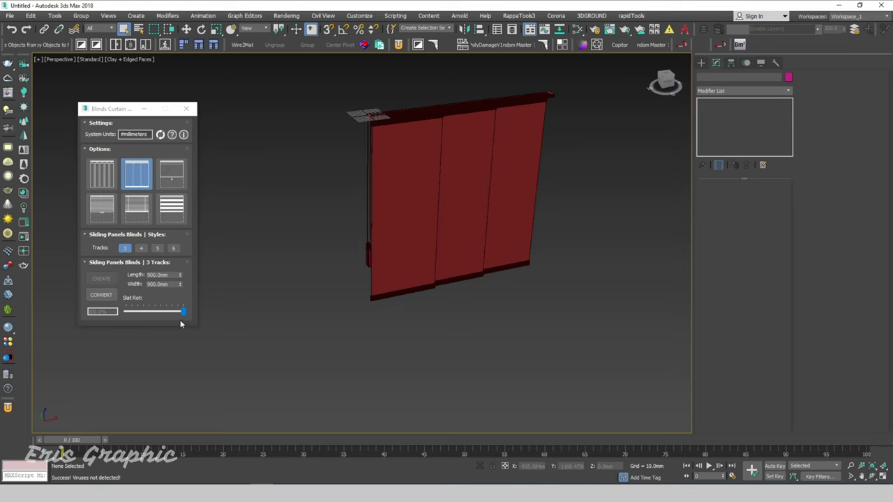
left_click_drag(184, 310, 179, 311)
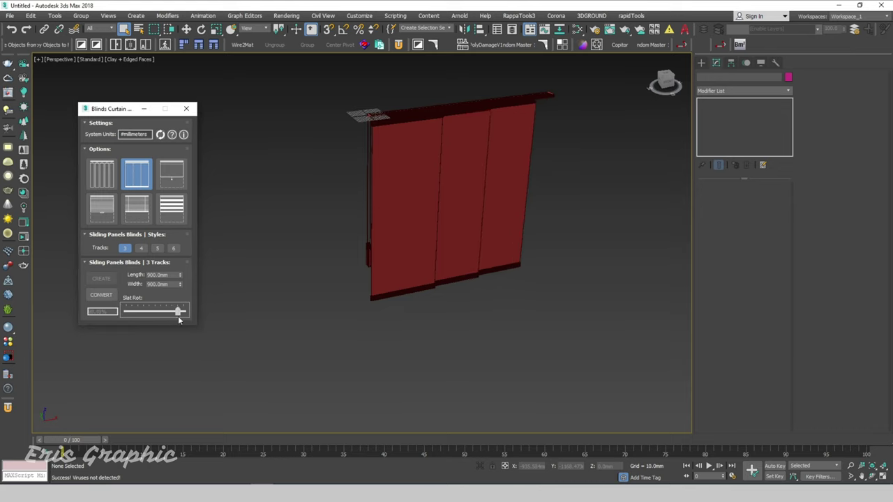
mouse_move(180, 276)
left_mouse_down()
mouse_move(247, 8)
mouse_move(244, 46)
left_mouse_up()
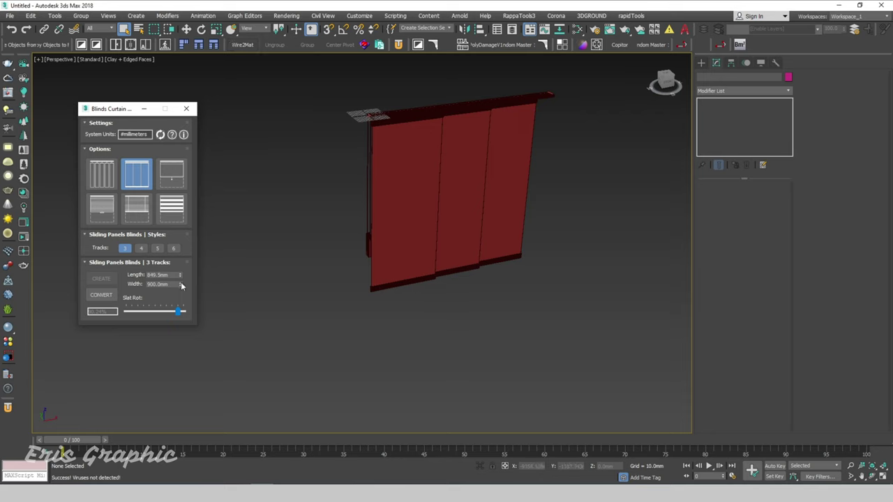
left_click_drag(181, 286, 237, 118)
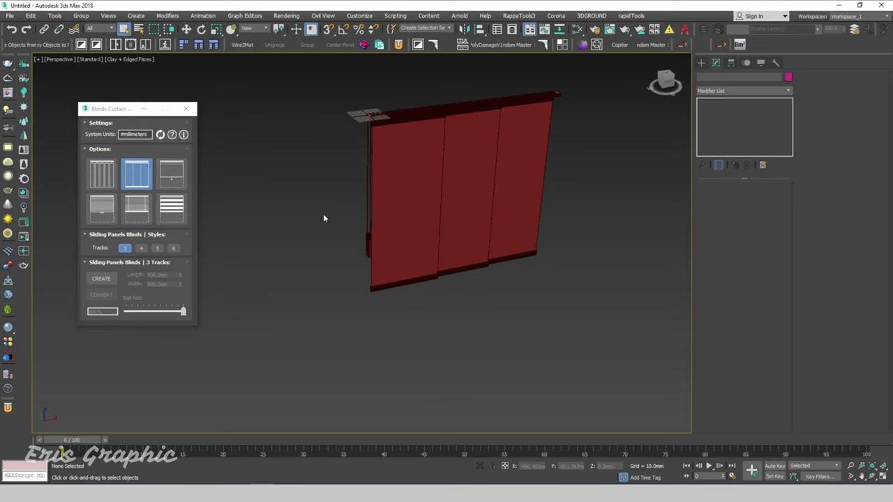
- Select all 28 sliding panel objects and delete them
left_click(410, 173)
left_click(278, 139)
left_click_drag(732, 347, 515, 324)
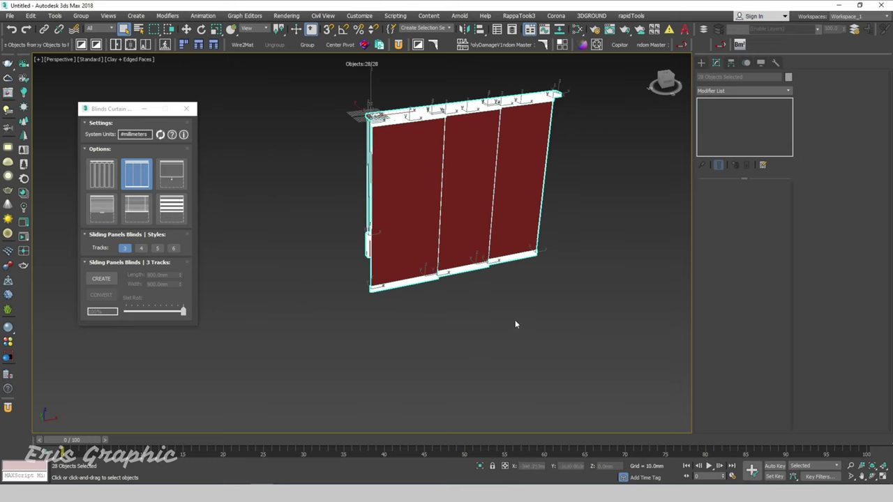
left_click(299, 296)
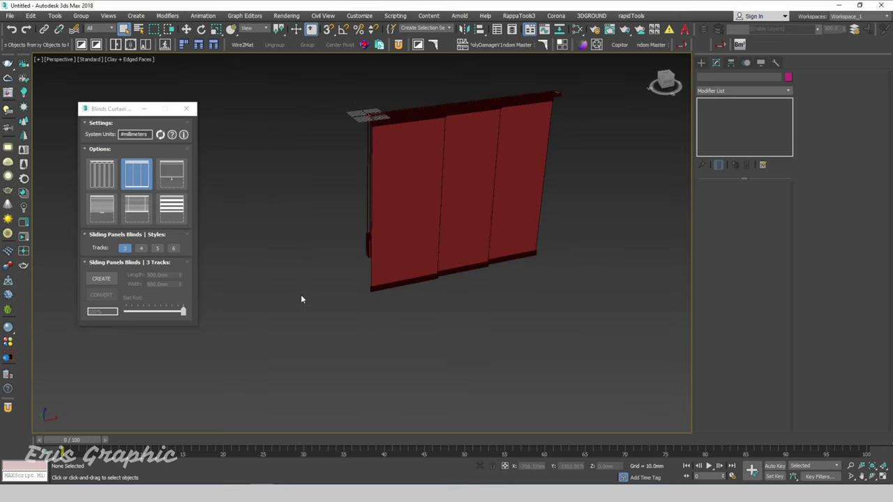
scroll(301, 294, "down", 3)
scroll(355, 273, "up", 2)
left_click_drag(264, 94, 656, 381)
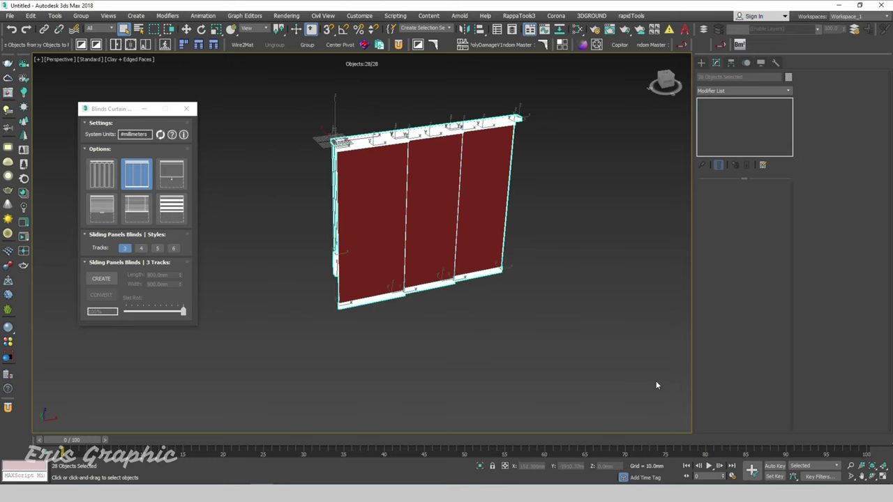
key("Delete")
- Create a roller blind with the Ball Chain drive style
left_click(173, 174)
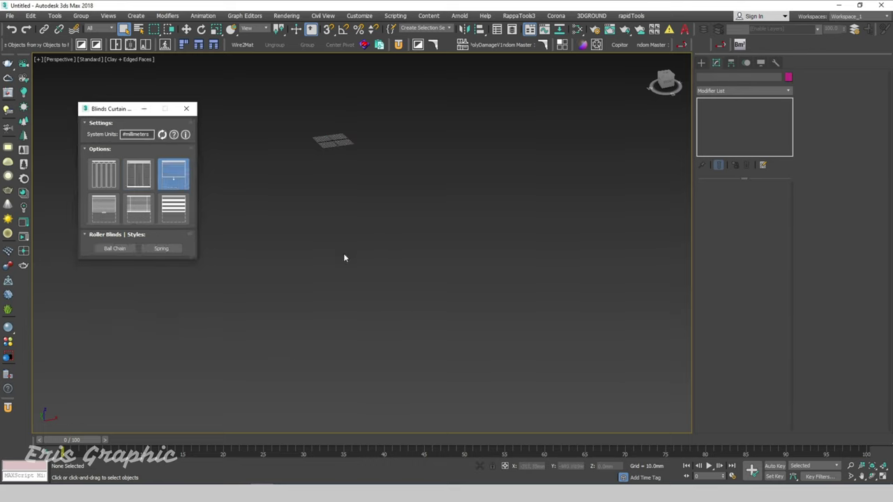
left_click(116, 248)
left_click(102, 278)
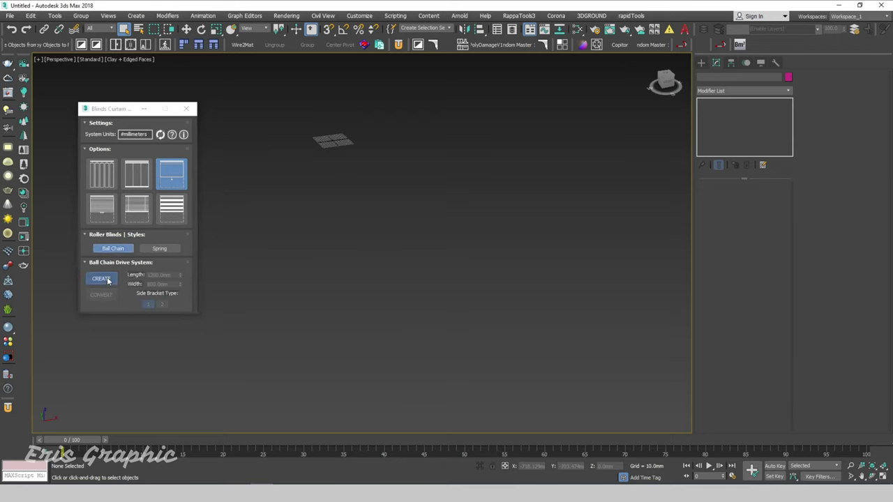
left_click(330, 300)
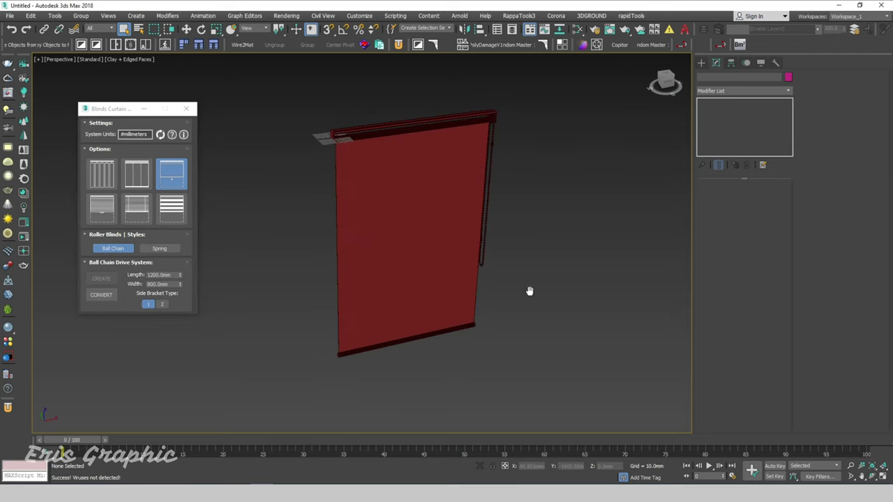
mouse_move(528, 293)
middle_mouse_down()
mouse_move(530, 274)
mouse_move(508, 280)
mouse_move(505, 211)
mouse_move(549, 268)
mouse_move(524, 285)
mouse_move(353, 294)
middle_mouse_up()
- Shorten and slightly widen the roller blind, convert it to Editable Poly, then select Cellular Shade
mouse_move(178, 278)
left_mouse_down()
mouse_move(551, 67)
mouse_move(185, 322)
left_mouse_up()
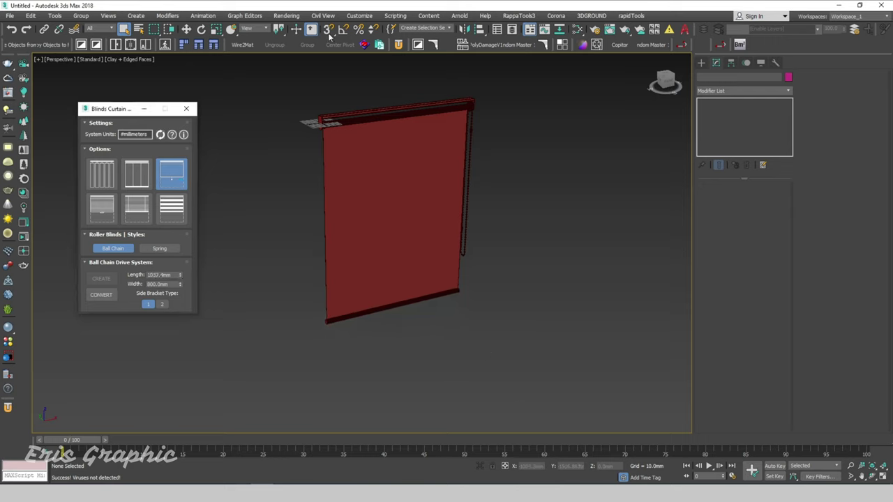
left_click_drag(179, 284, 179, 279)
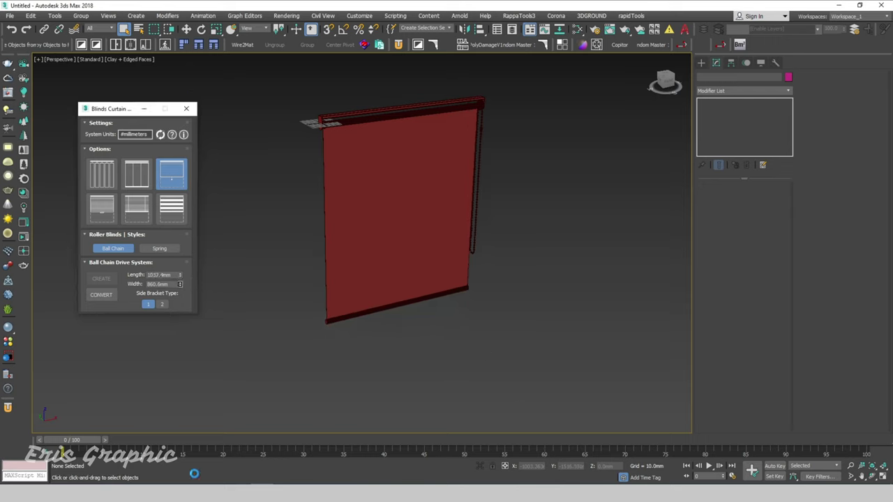
left_click(101, 294)
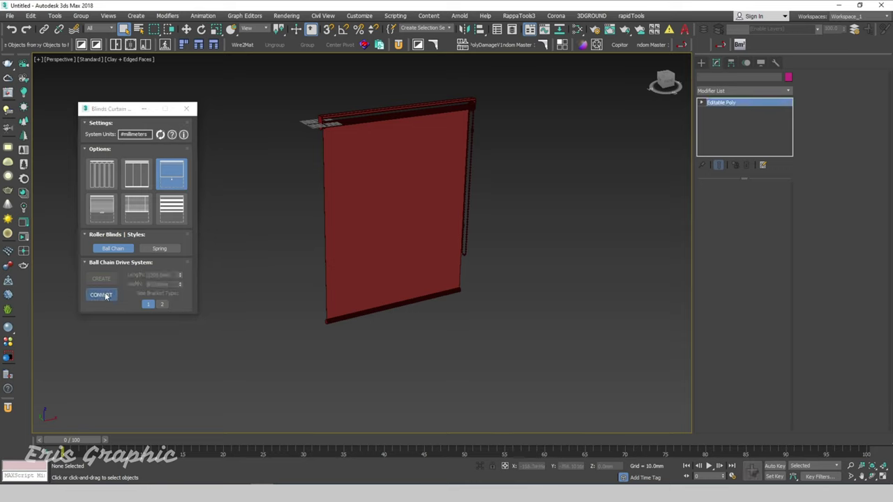
middle_click_drag(283, 197, 425, 189)
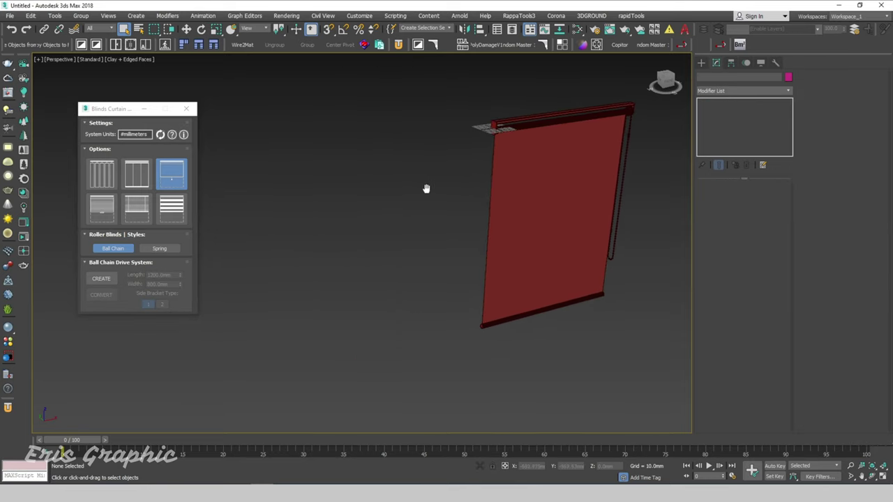
left_click(108, 209)
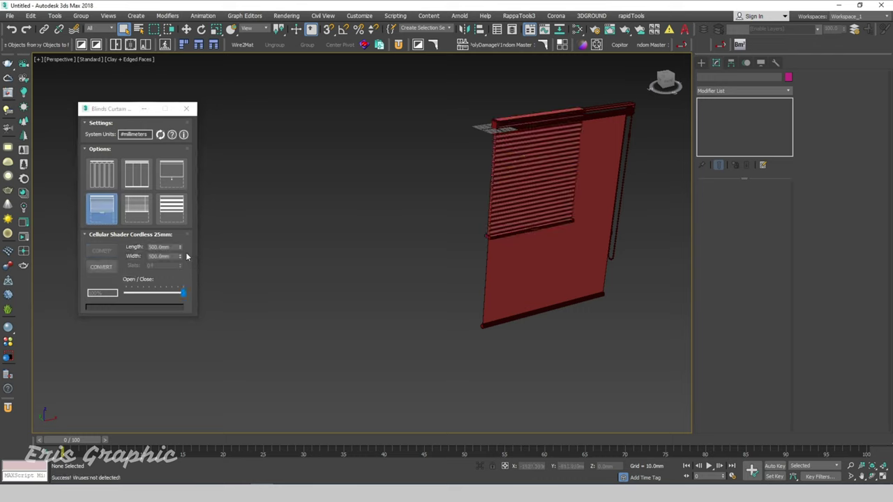
- Select the red roller blind, frame it with Z, and delete it
left_click(601, 162)
key("z")
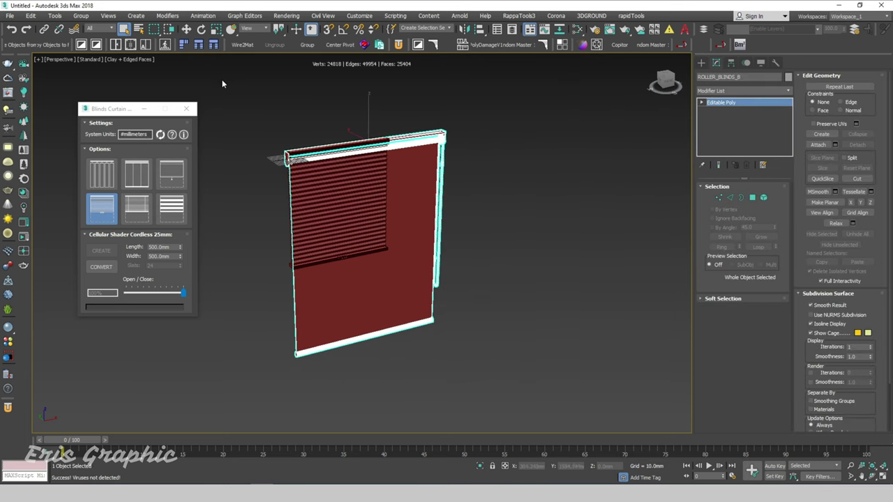
key("Delete")
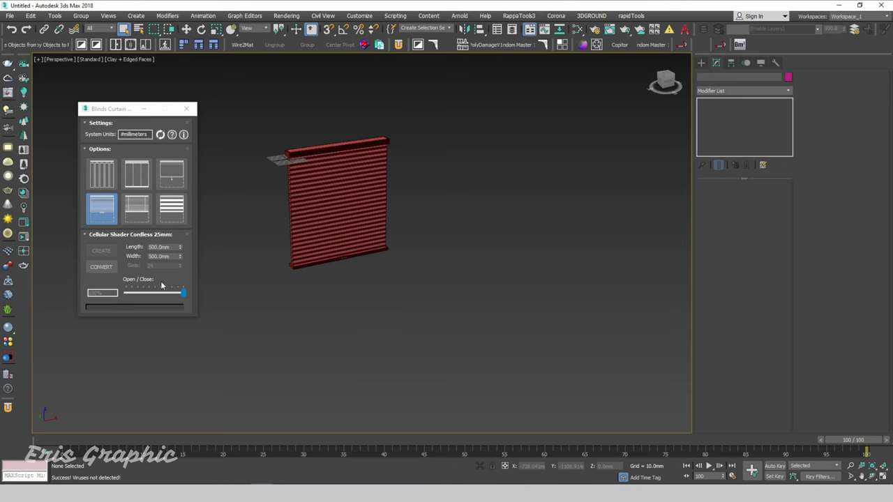
- Resize the cellular shade to 593.8 mm long by 562.9 mm wide and convert it to Editable Poly
left_click_drag(180, 248, 219, 205)
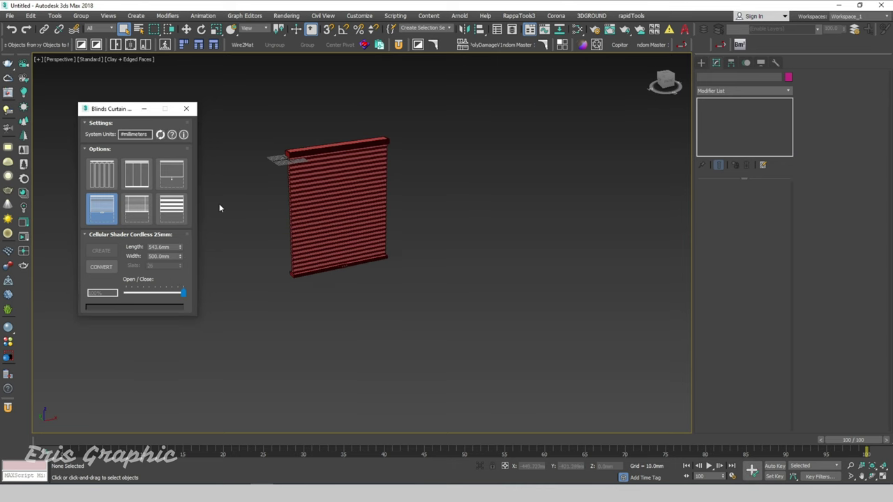
scroll(295, 249, "up", 3)
scroll(295, 249, "up", 3)
scroll(290, 272, "down", 2)
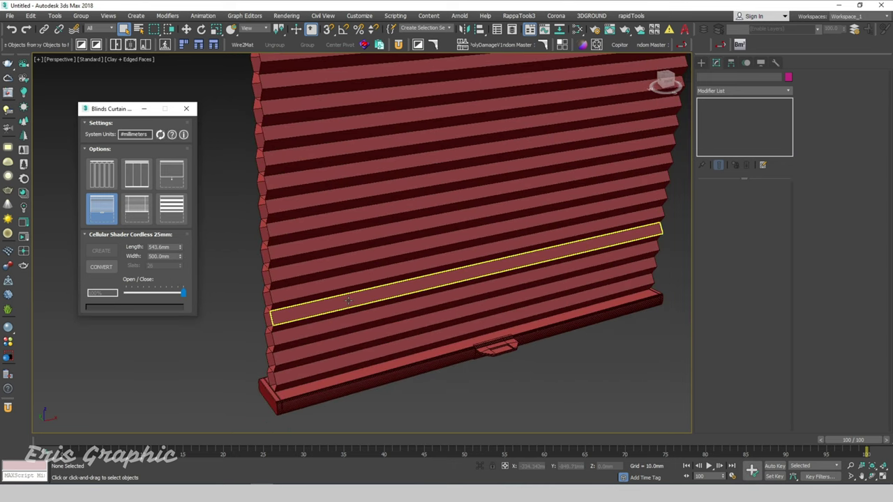
middle_click_drag(323, 303, 233, 295, "alt")
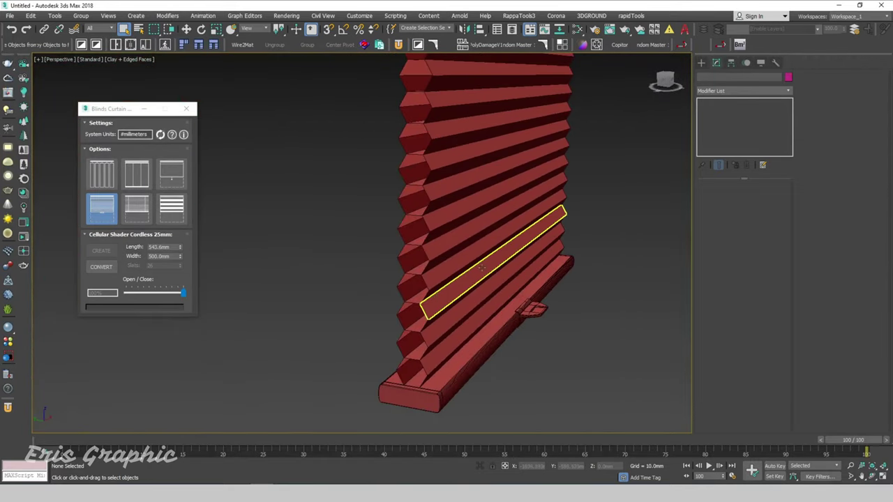
left_click_drag(180, 253, 181, 210)
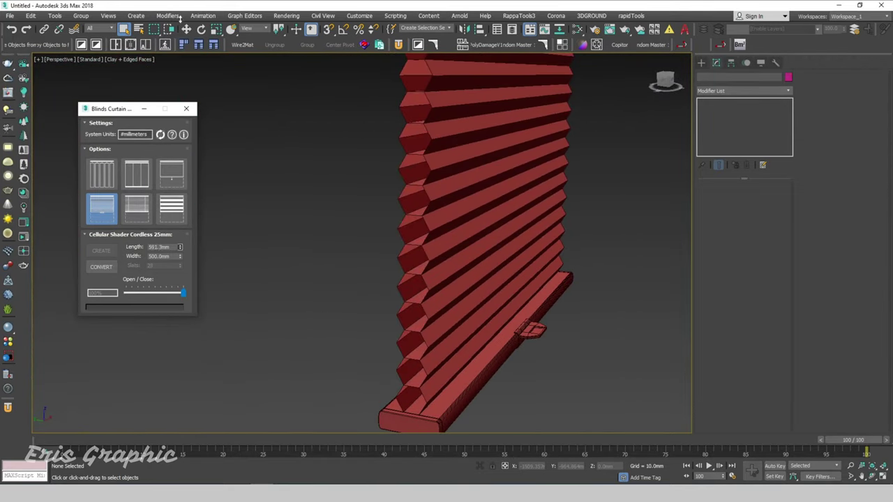
left_click_drag(181, 258, 181, 216)
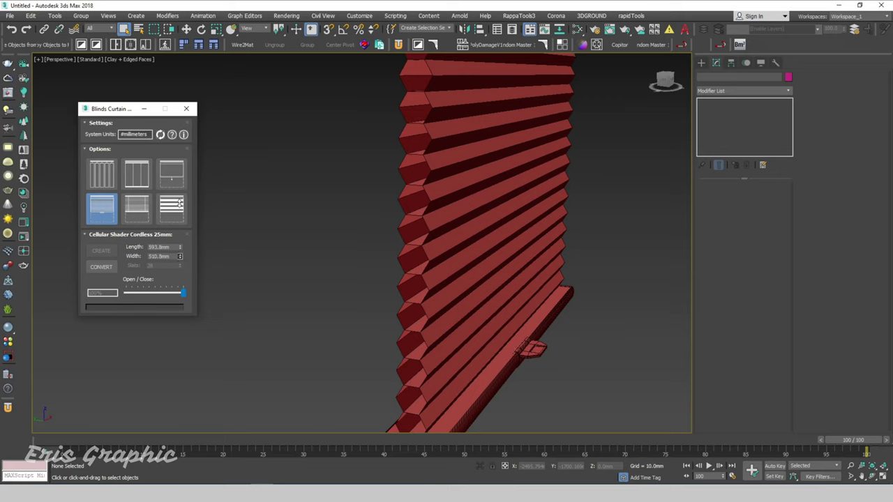
scroll(273, 204, "down", 5)
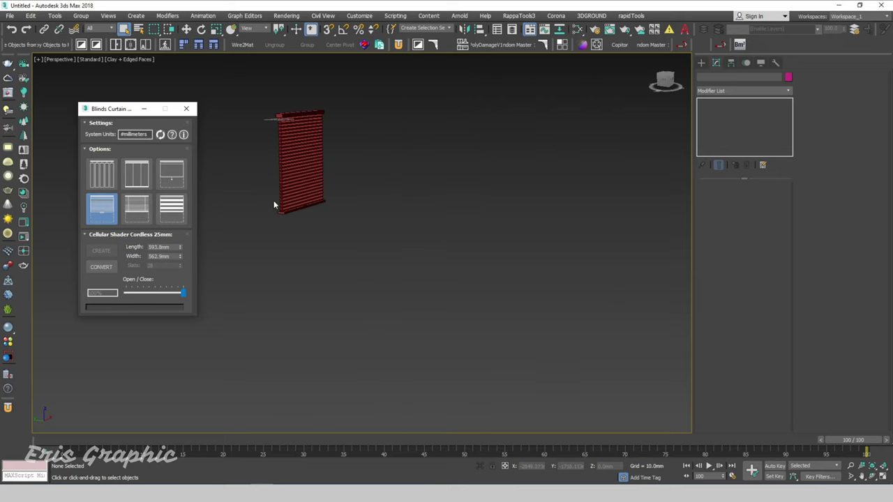
left_click(101, 267)
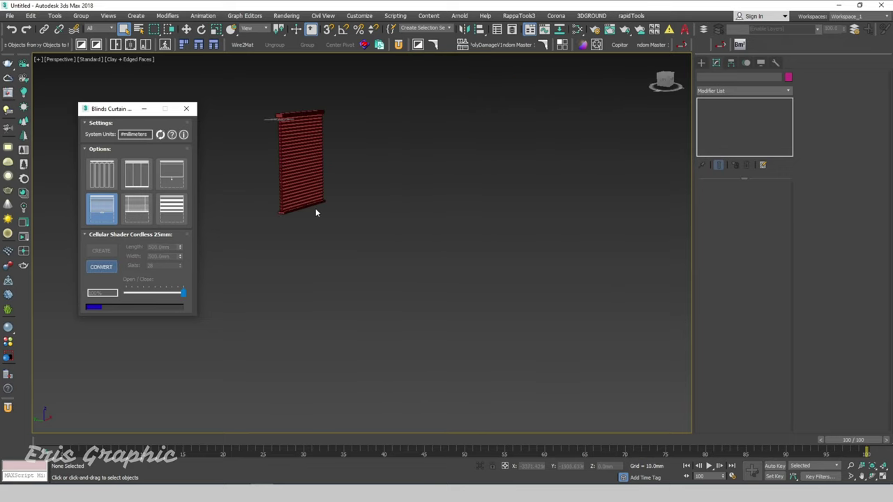
- Create a zebra blind and delete the old striped cellular shade
left_click(175, 208)
left_click(102, 251)
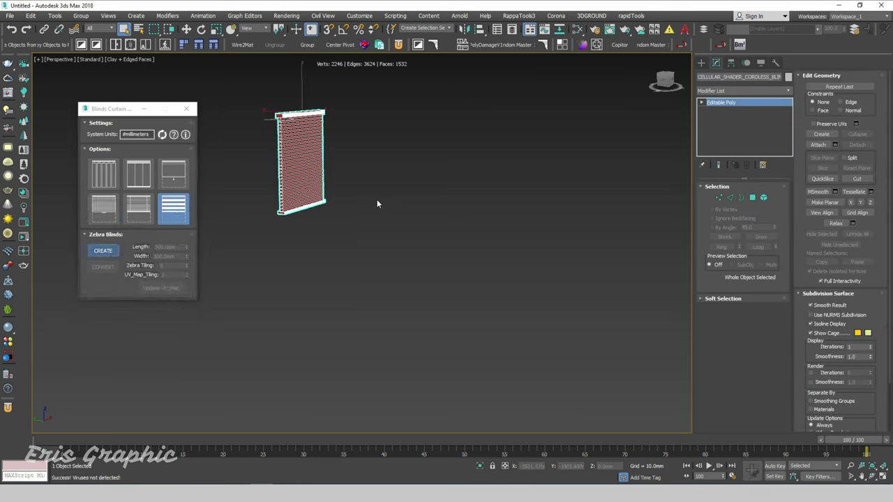
middle_click_drag(395, 206, 417, 224, "alt")
left_click(373, 177)
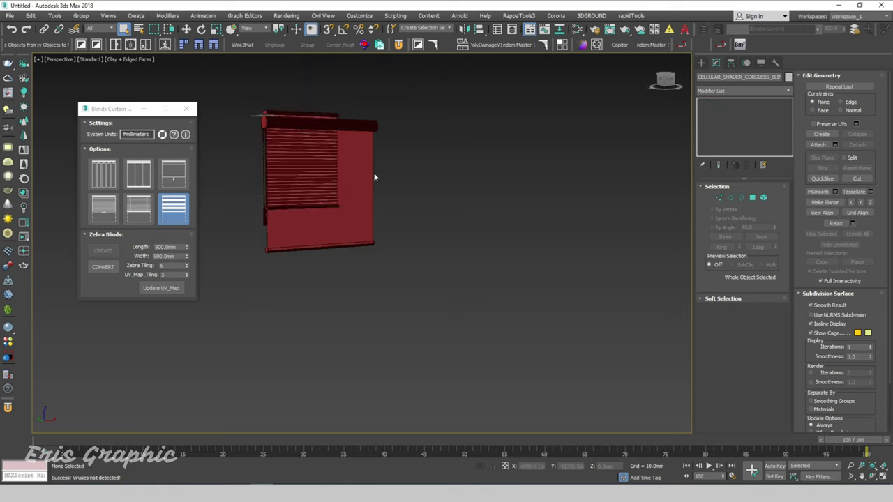
left_click(304, 117)
key("Delete")
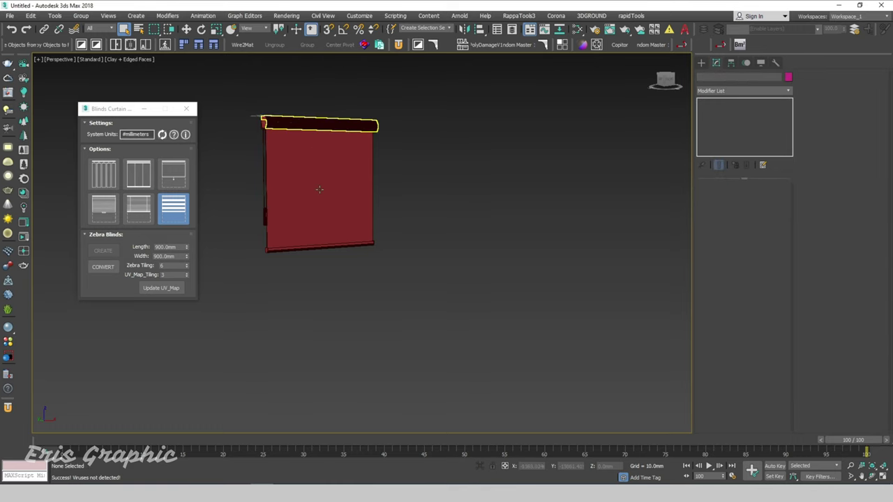
- Set Zebra Tiling and UV_Map_Tiling to 99 and widen the blind to about 985.7 mm
scroll(293, 161, "up", 4)
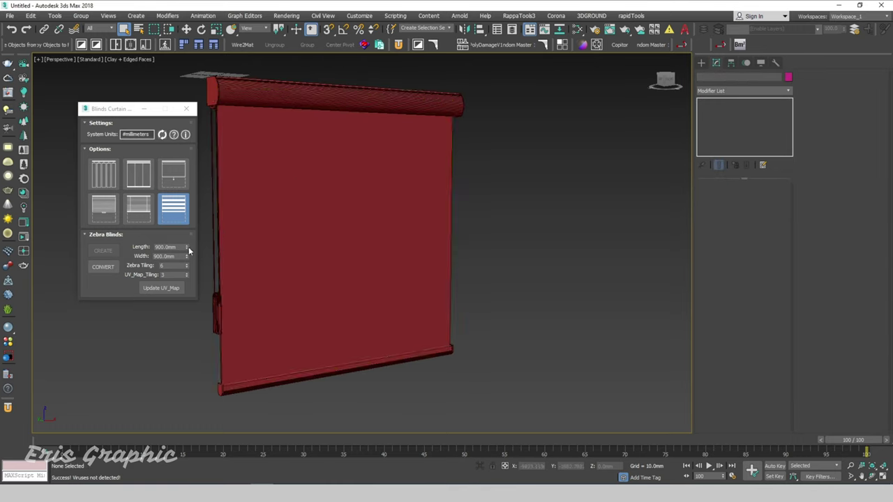
left_click_drag(187, 267, 187, 133)
mouse_move(187, 276)
left_mouse_down()
mouse_move(187, 237)
mouse_move(162, 231)
left_mouse_up()
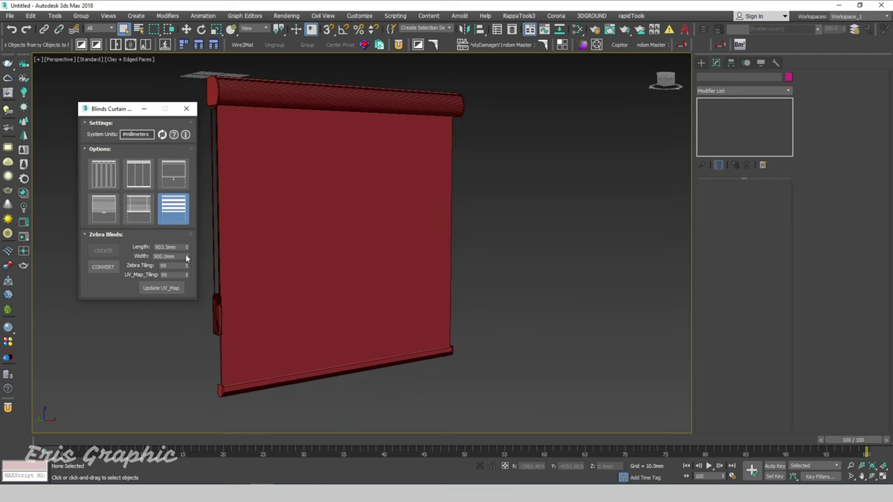
left_click_drag(186, 258, 161, 342)
left_click(236, 378)
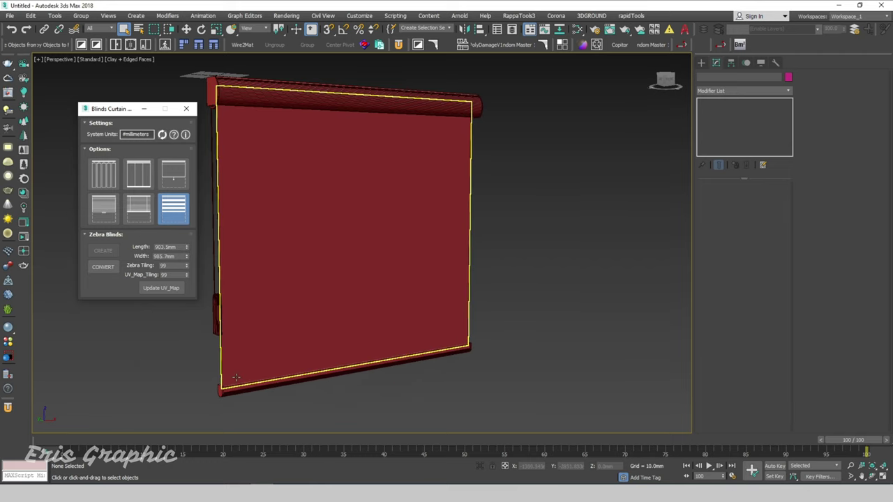
mouse_move(236, 377)
middle_mouse_down("alt")
mouse_move(355, 378)
mouse_move(316, 372)
middle_mouse_up("alt")
- Check the system units list, then switch viewport shading to Default and then Clay
left_click(137, 134)
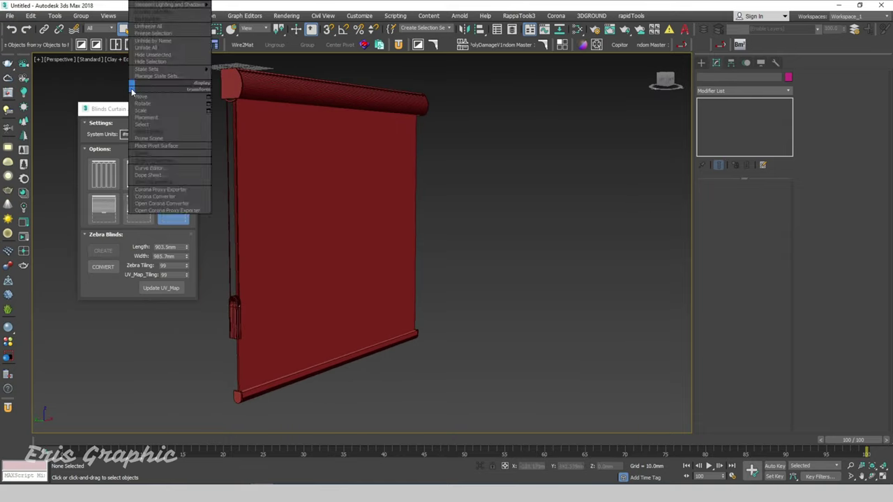
left_click(134, 87)
left_click(130, 59)
left_click(147, 70)
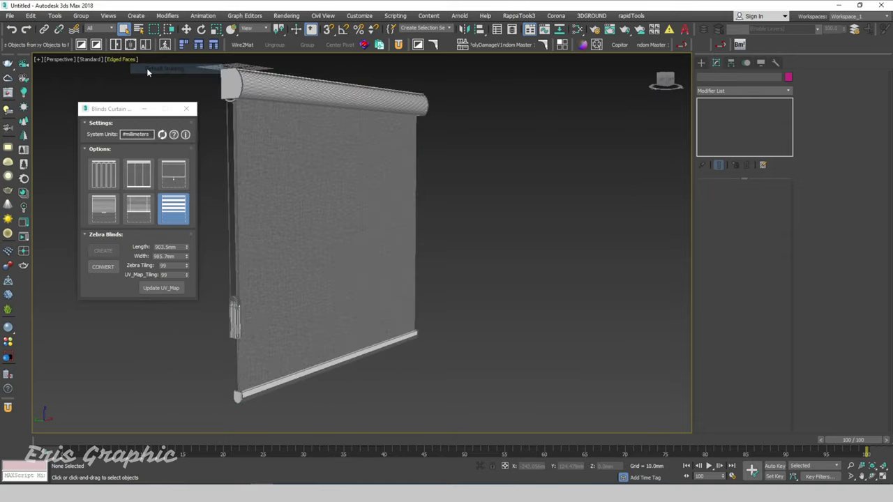
scroll(325, 243, "up", 5)
scroll(112, 64, "down", 5)
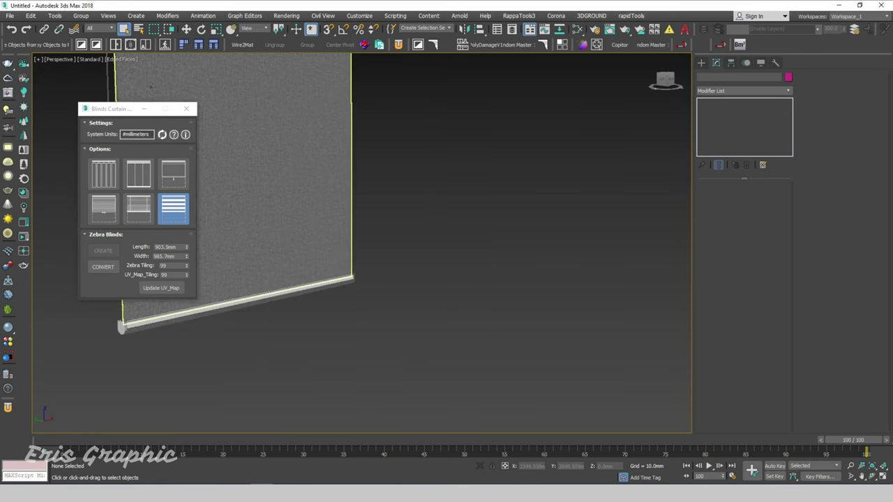
left_click(123, 59)
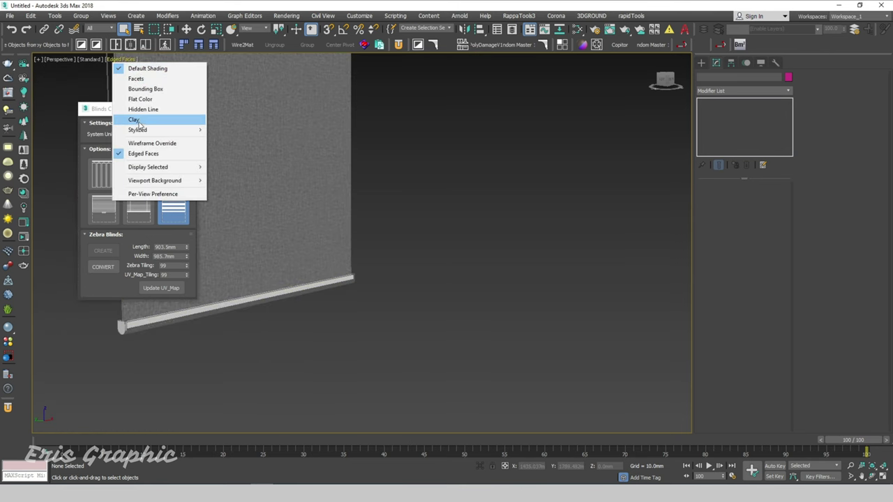
left_click(134, 119)
- Widen the zebra blind to about 1030.6 mm and set Zebra Tiling to 50
middle_click_drag(403, 249, 493, 261)
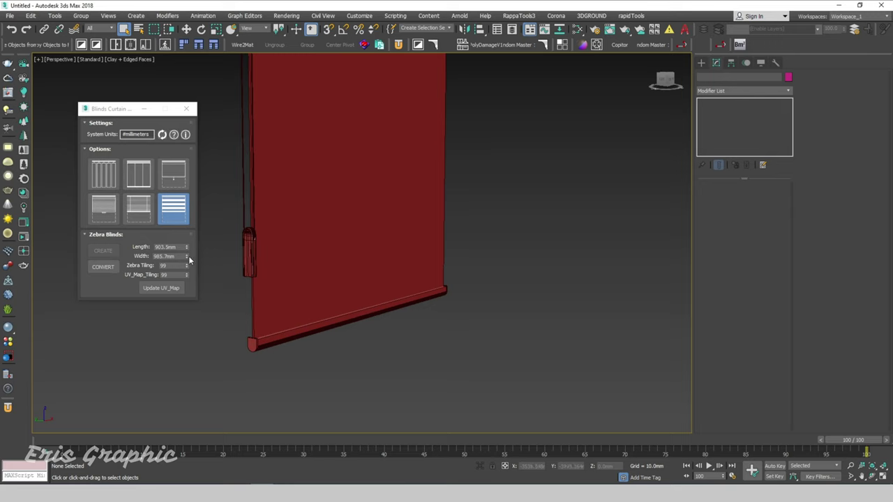
mouse_move(186, 256)
left_mouse_down()
mouse_move(187, 241)
mouse_move(88, 240)
left_mouse_up()
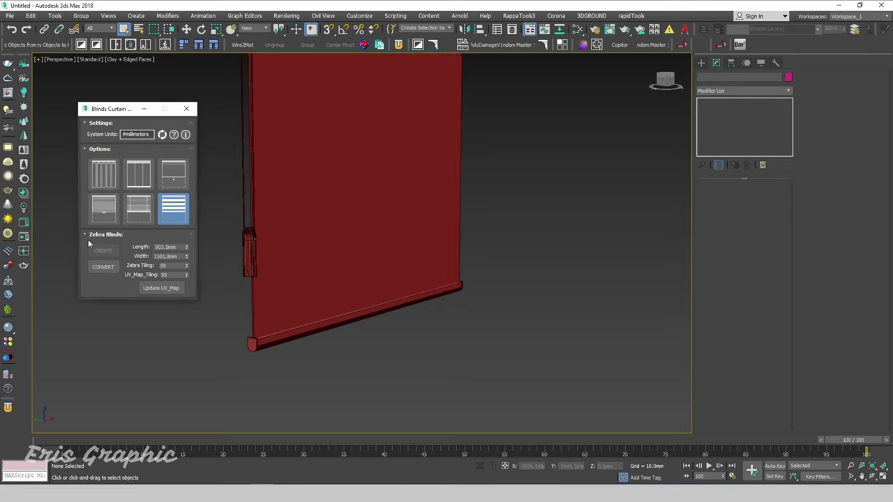
double_click(174, 266)
key("Tab")
- Switch to Facets shading to show the texture and set UV_Map_Tiling to 66
left_click(143, 60)
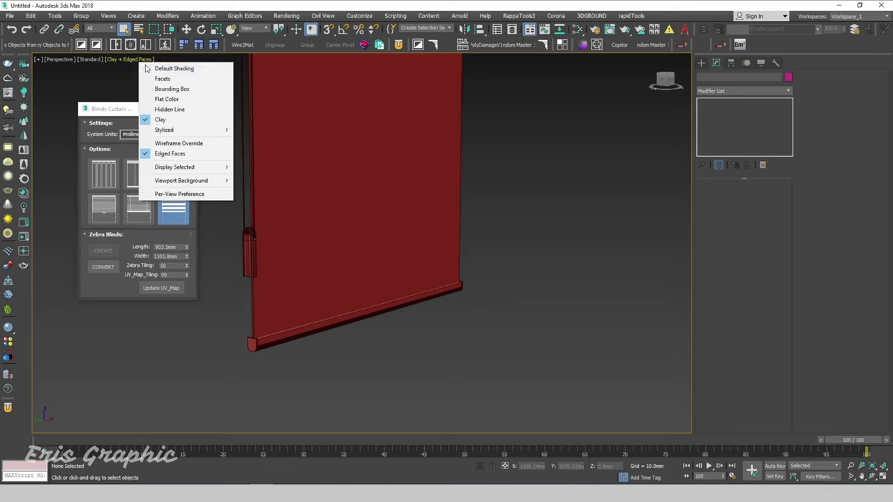
left_click(156, 77)
mouse_move(431, 271)
middle_mouse_down("alt")
mouse_move(379, 251)
mouse_move(538, 235)
mouse_move(364, 252)
middle_mouse_up("alt")
left_click(187, 275)
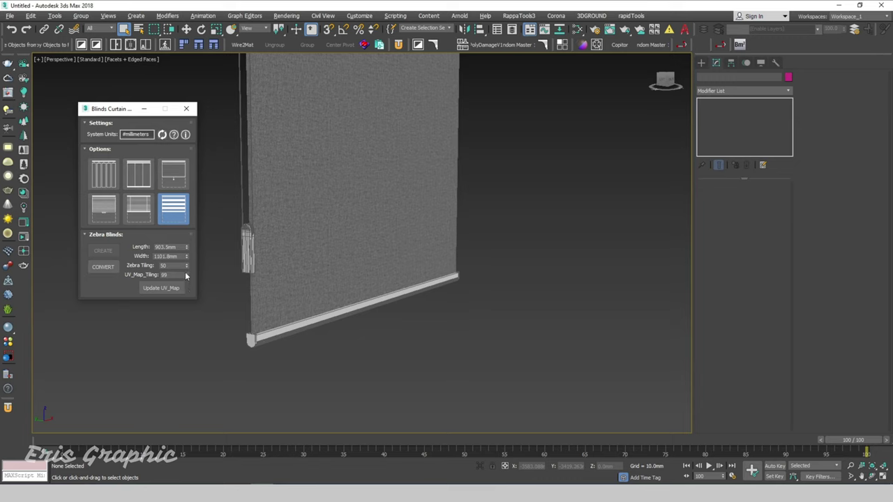
left_click_drag(187, 279, 195, 330)
left_click_drag(204, 289, 196, 284)
- Convert the zebra blind to an Editable Poly
left_click(266, 216)
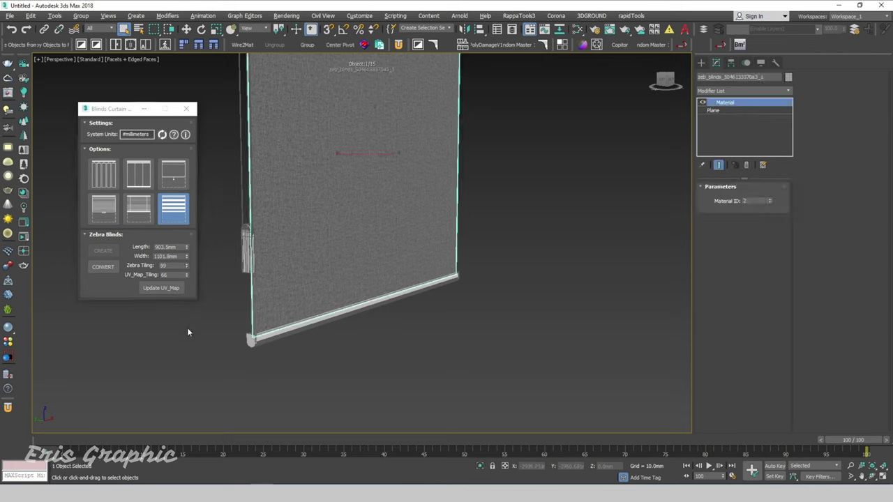
scroll(322, 360, "down", 3)
left_click(265, 313)
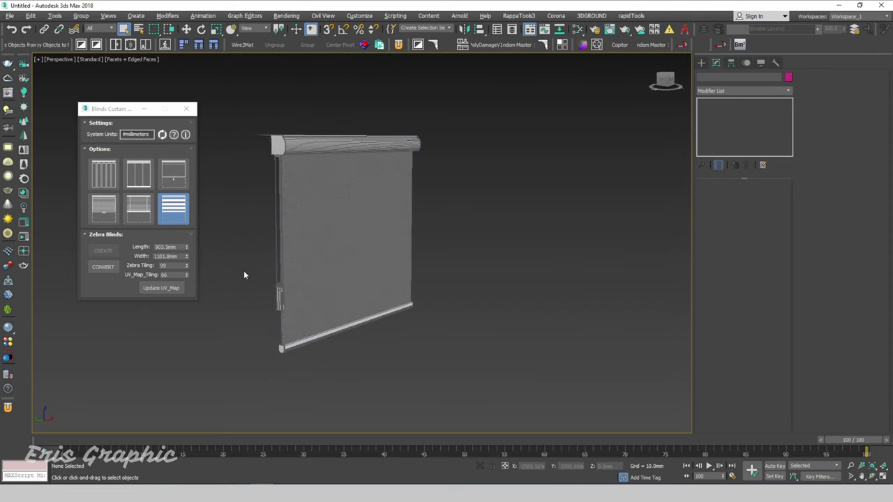
left_click(103, 267)
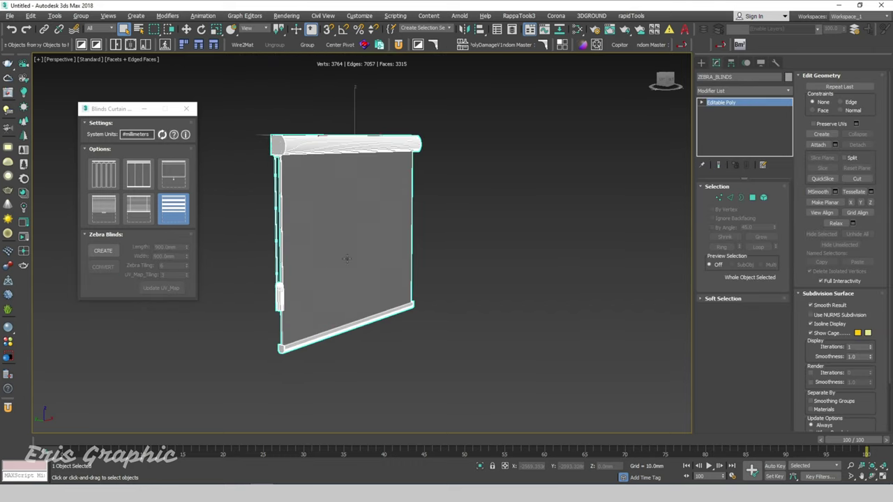
- Box-select the whole converted blind and delete it
left_click(455, 254)
scroll(312, 299, "up", 3)
scroll(315, 299, "up", 2)
scroll(325, 297, "down", 4)
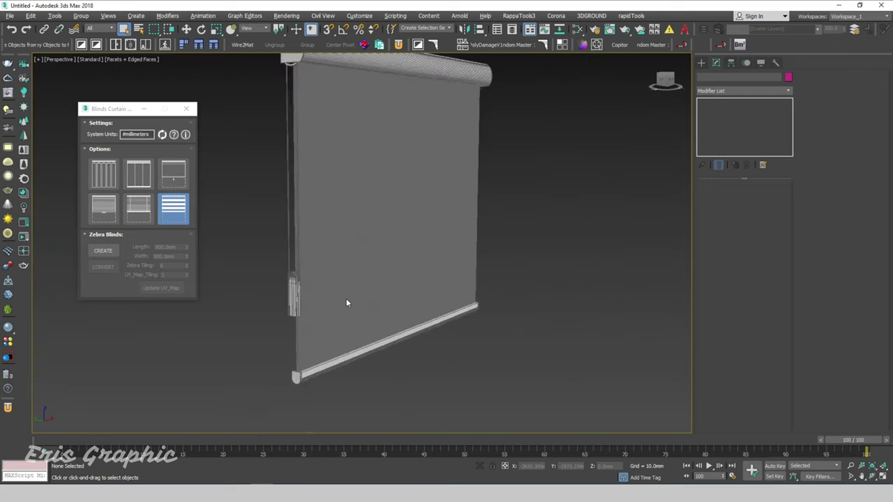
scroll(346, 303, "down", 2)
left_click_drag(259, 79, 526, 395)
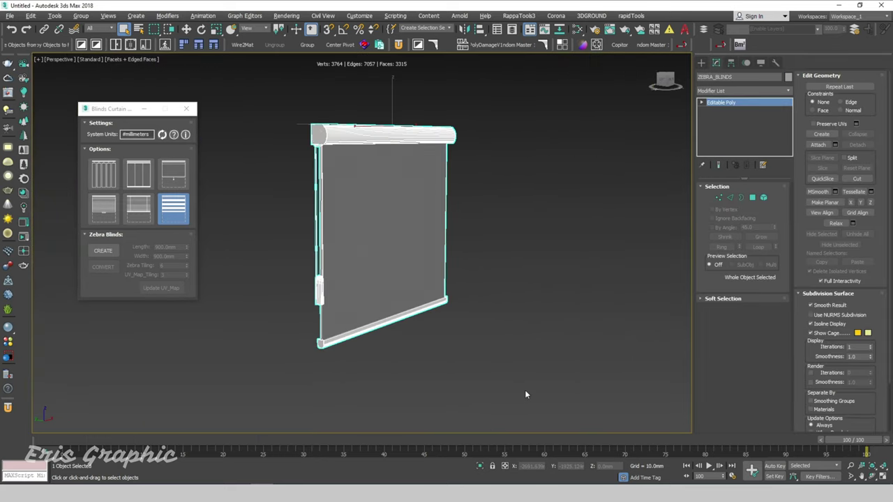
key("Delete")
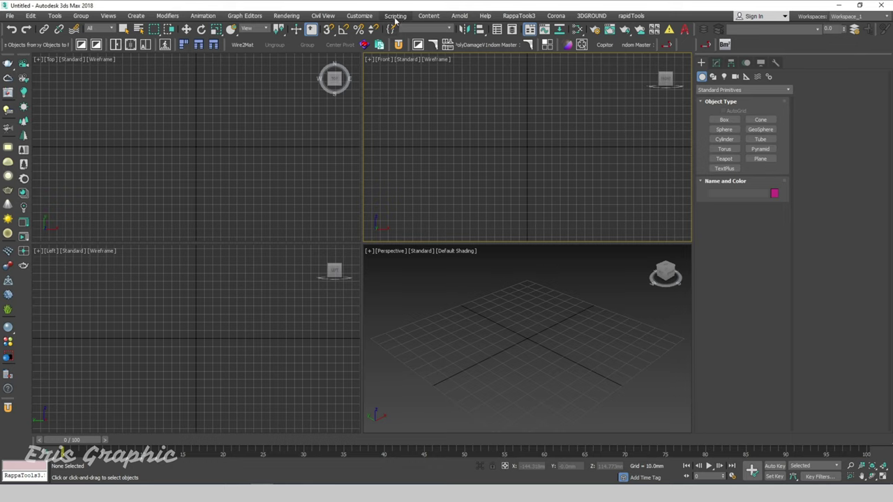
- Run 01-Blinds Curtains Generator.mzp from Downloads > BLIND > Blinds Curtains Generator via Run Script
left_click(395, 16)
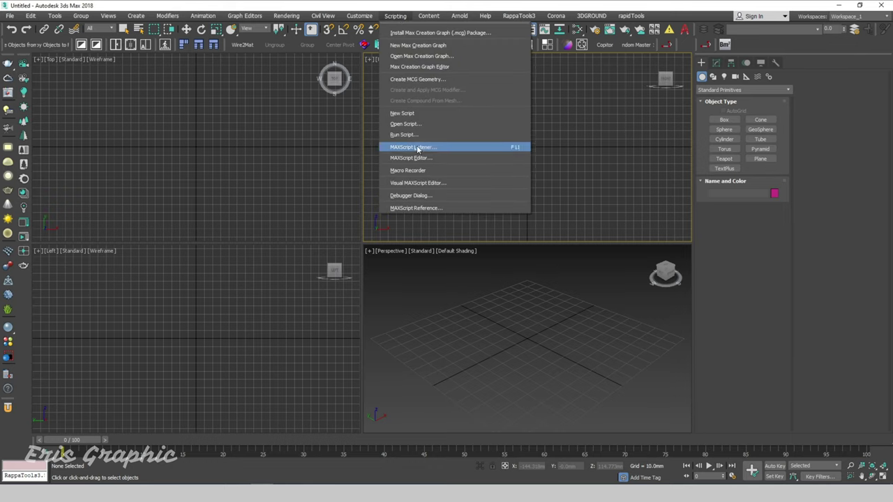
left_click(408, 124)
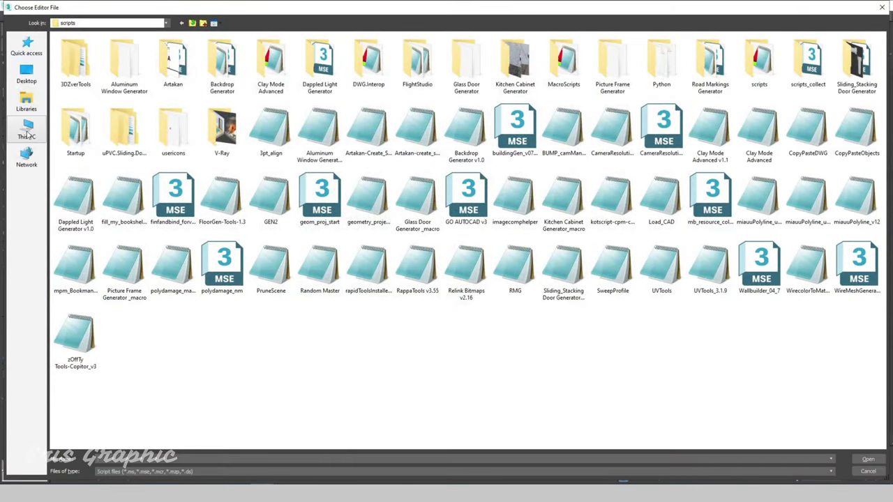
left_click(28, 131)
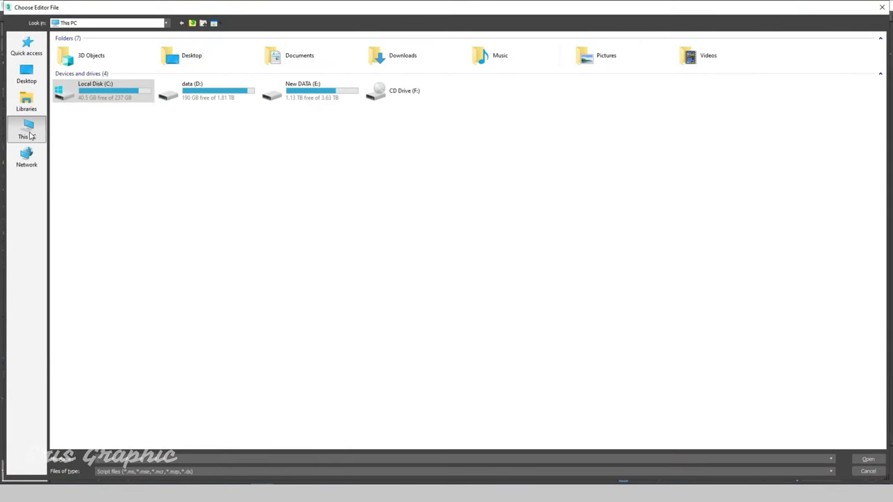
double_click(434, 59)
double_click(78, 77)
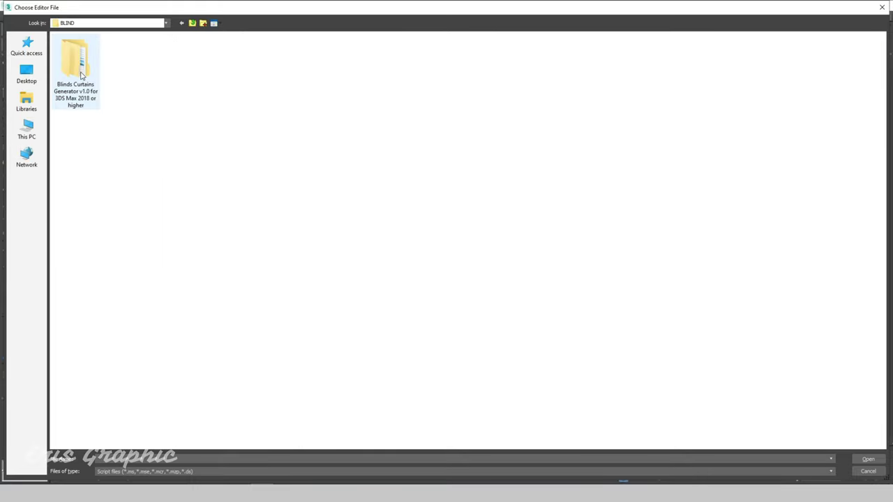
double_click(80, 75)
double_click(80, 48)
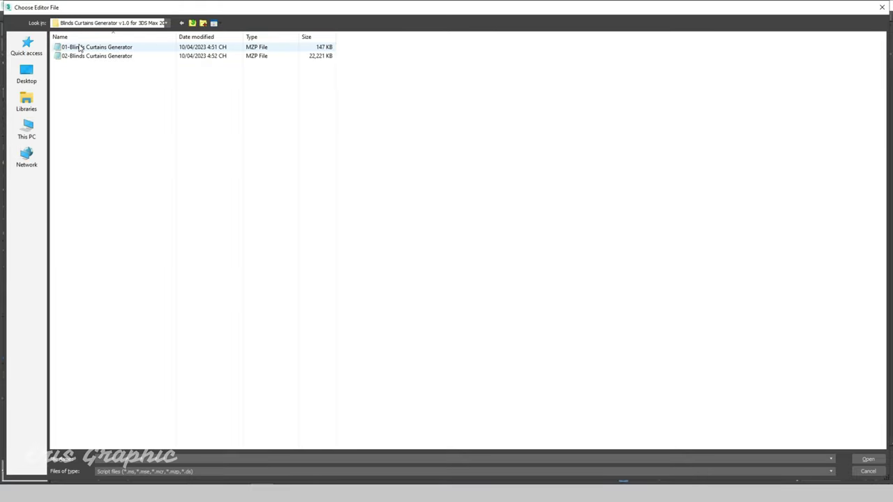
left_click(79, 47)
left_click(863, 460)
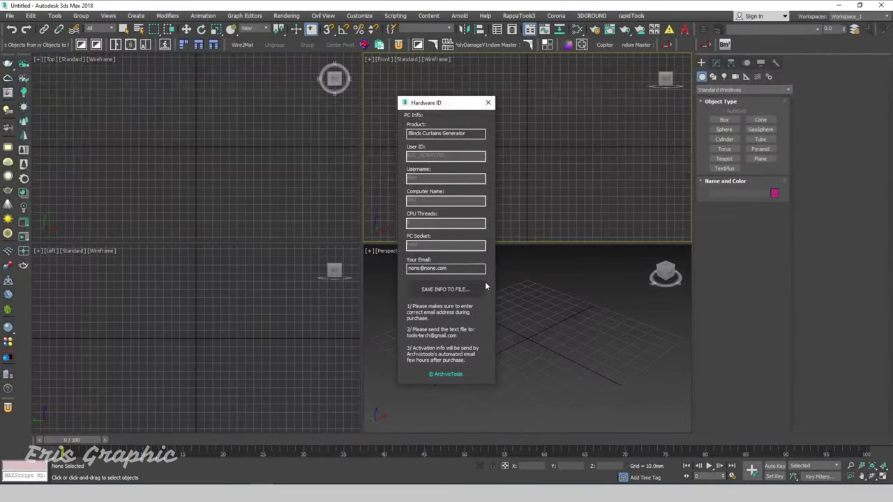
- Save the Hardware ID info to a text file, then close the Notepad window
left_click(485, 286)
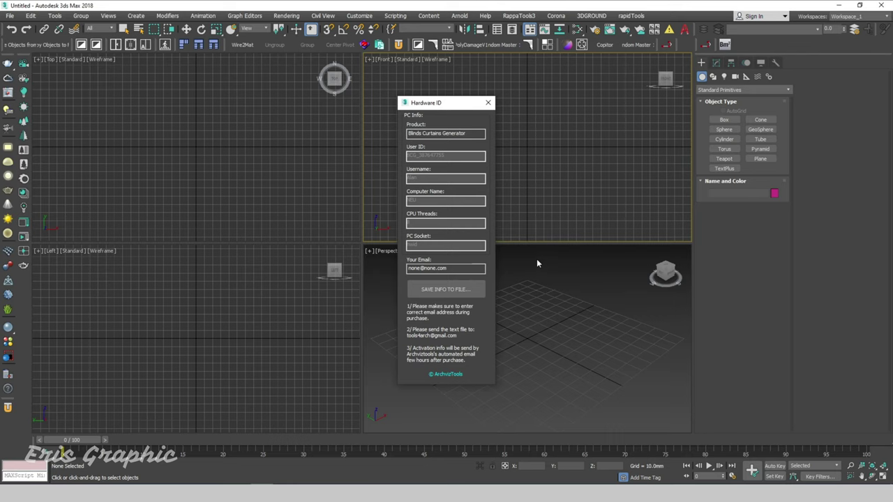
left_click(461, 290)
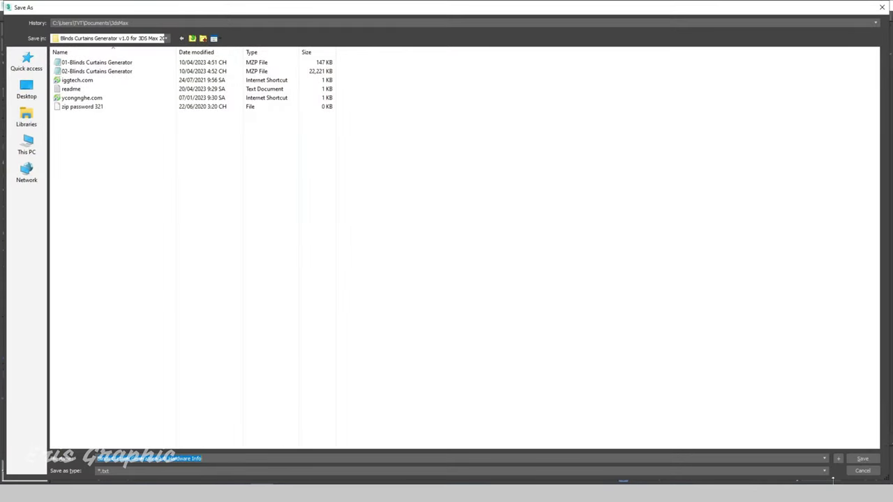
left_click(863, 459)
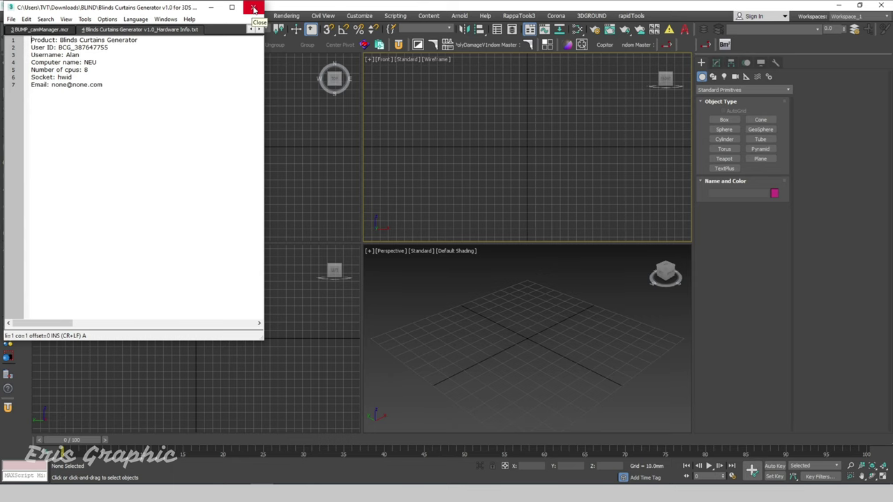
left_click(254, 9)
left_click(394, 15)
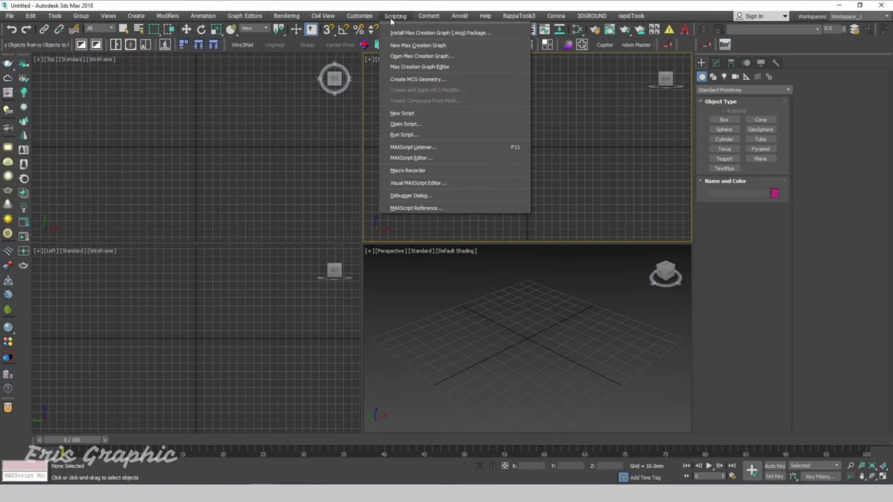
- Run 02-Blinds Curtains Generator.mzp to install v1.0 and activate its licence
left_click(404, 134)
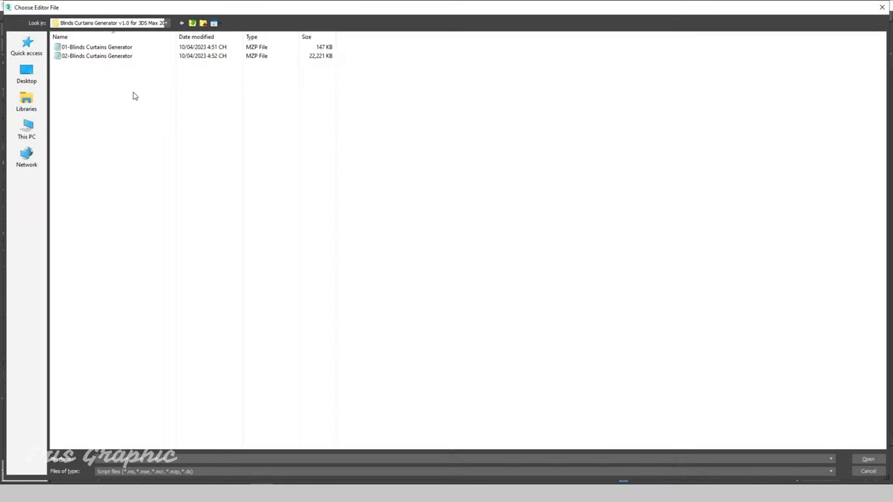
left_click(105, 56)
left_click(868, 459)
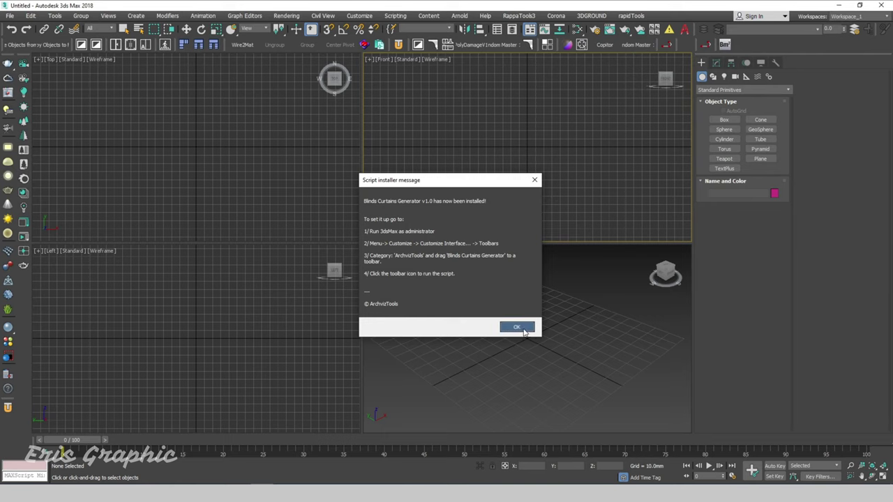
left_click(517, 327)
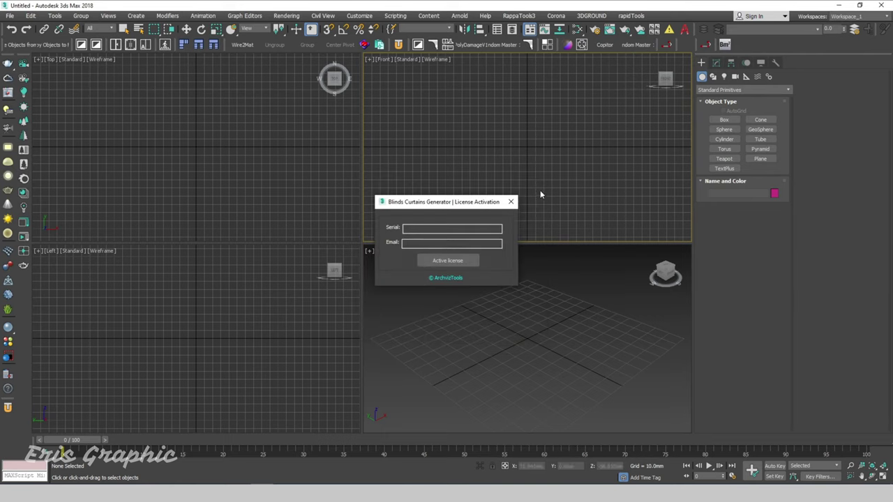
left_click(449, 260)
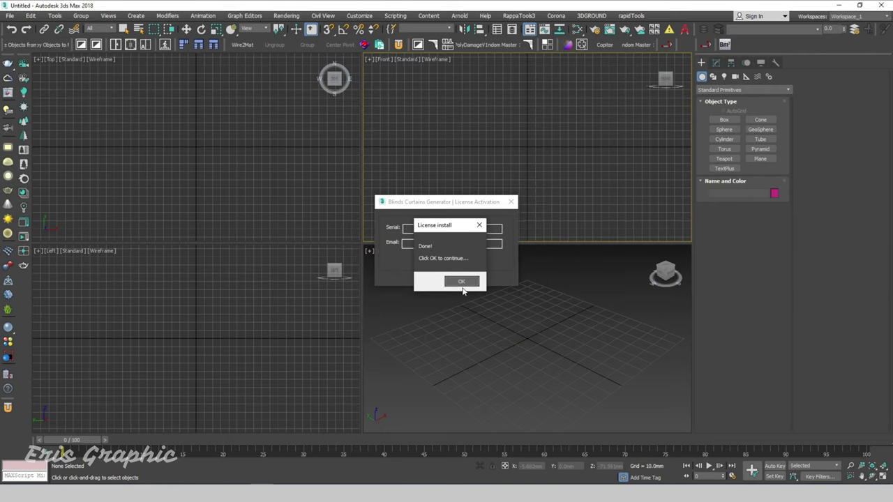
left_click(462, 285)
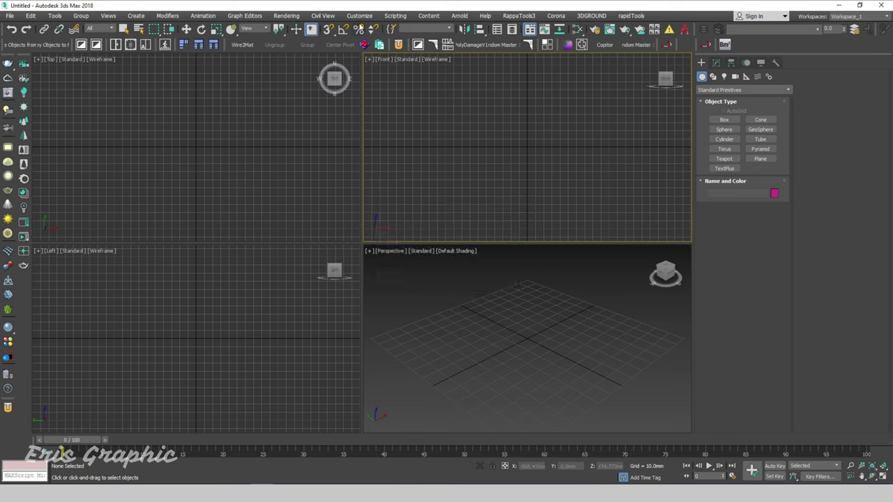
- Open Customize User Interface on the Toolbars tab with the All Commands category
left_click(395, 16)
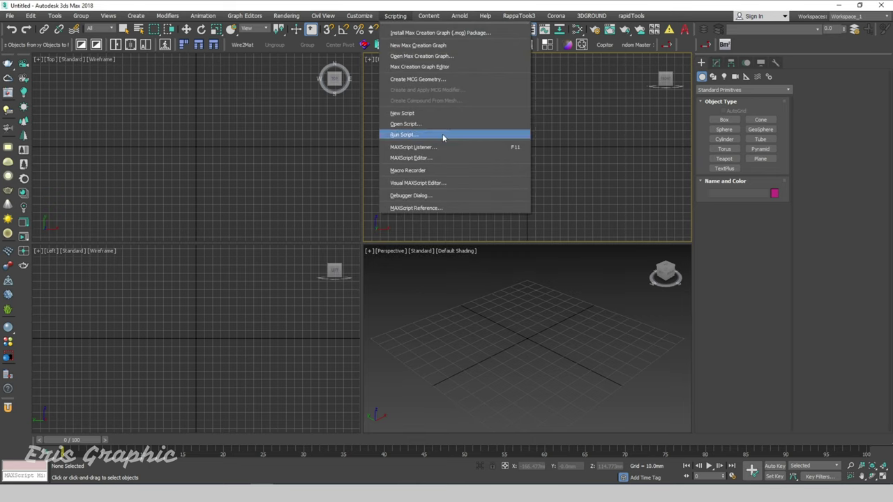
left_click(603, 135)
left_click(360, 16)
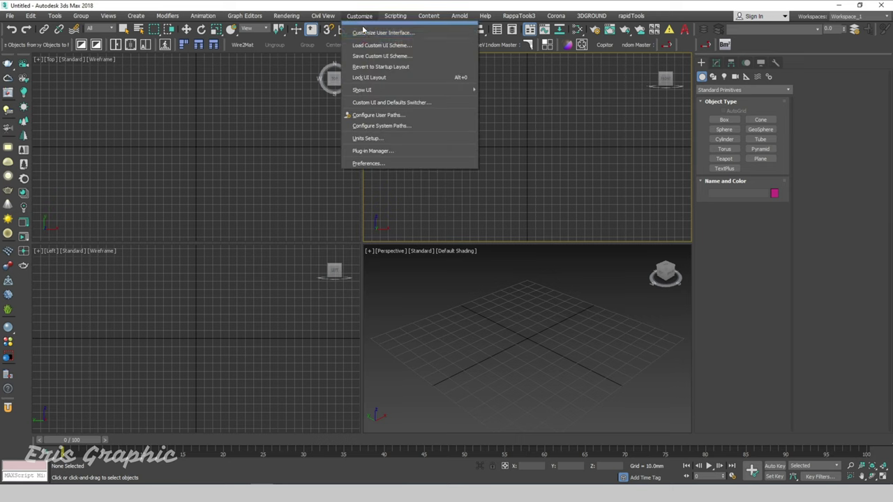
left_click(365, 32)
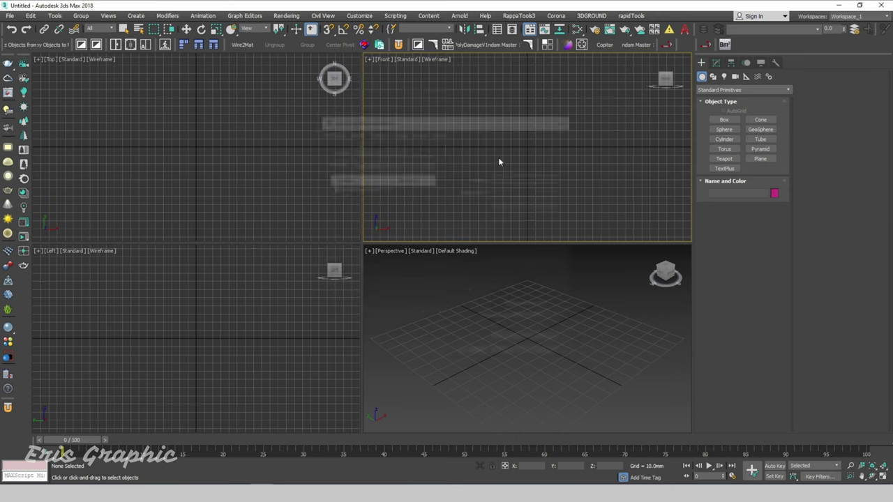
left_click(376, 132)
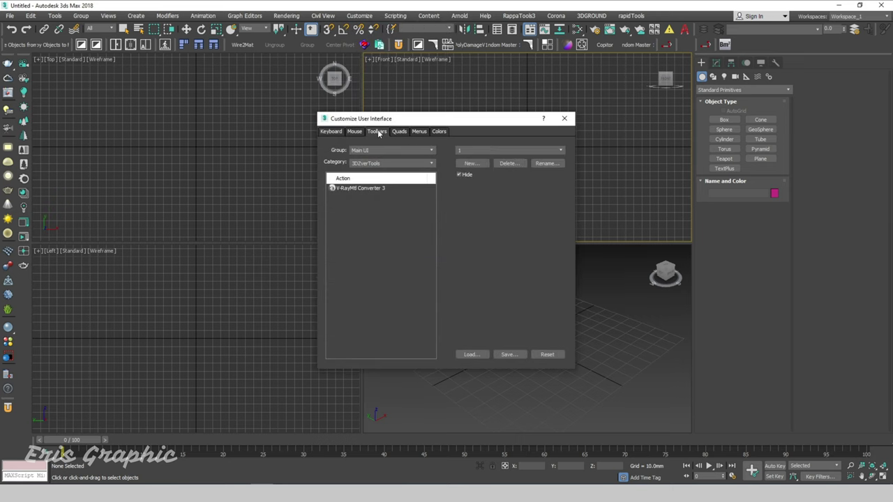
left_click(382, 163)
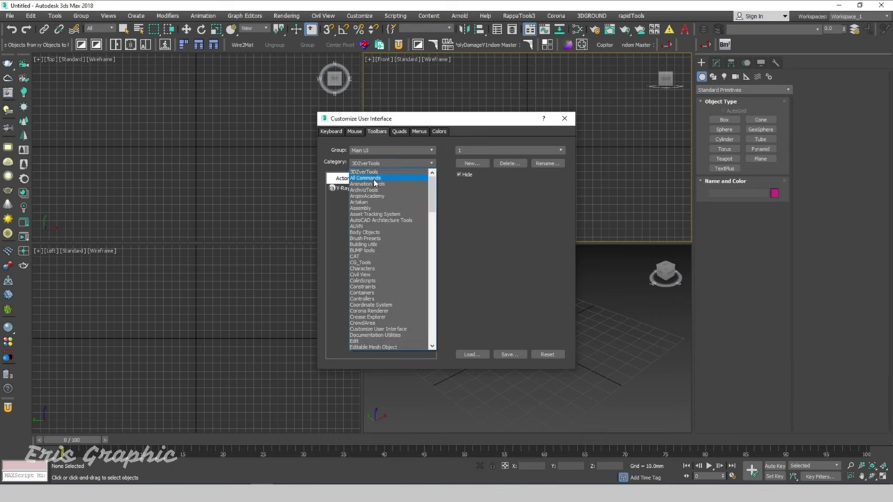
left_click(450, 226)
left_click(352, 204)
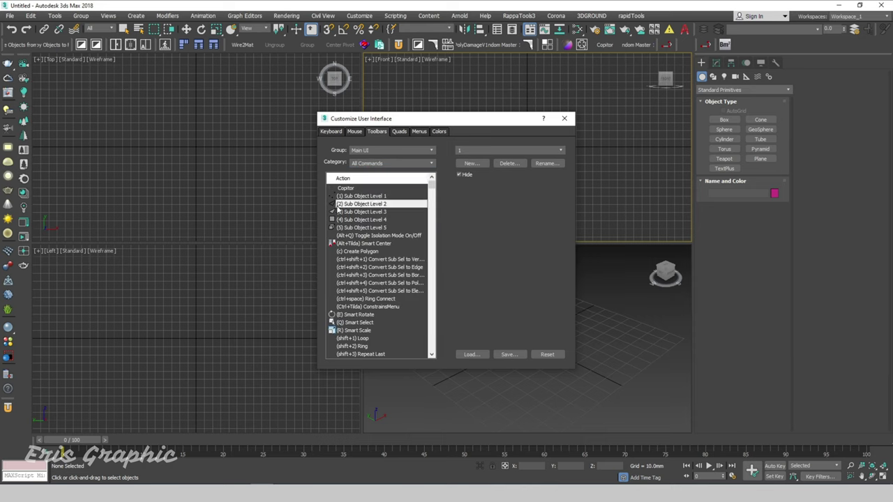
- Drag the Blinds Curtains Generator command onto a toolbar
type("ve")
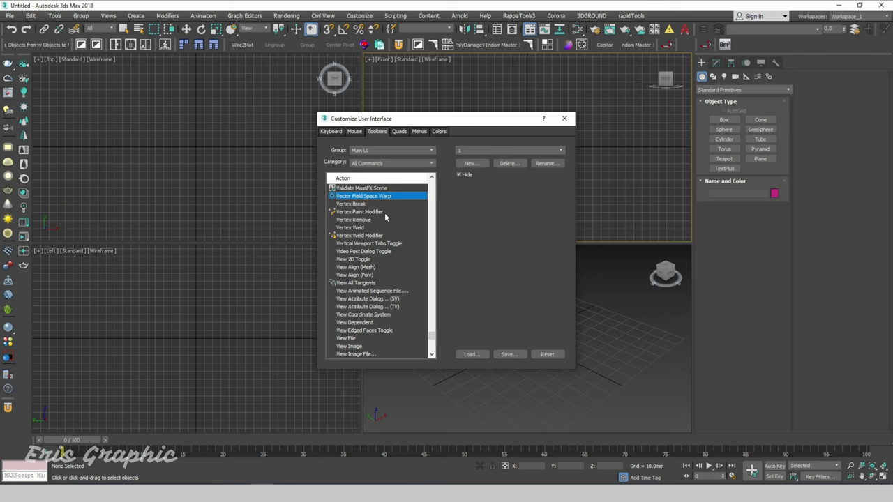
type("b")
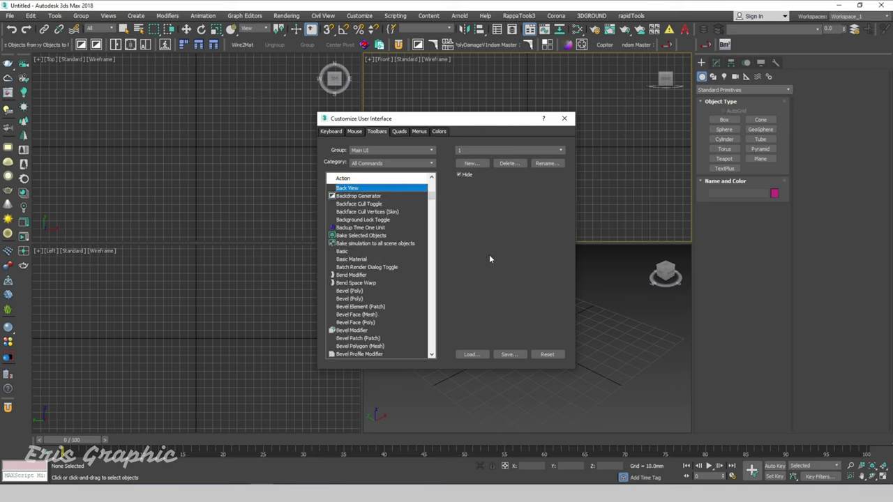
scroll(395, 244, "down", 4)
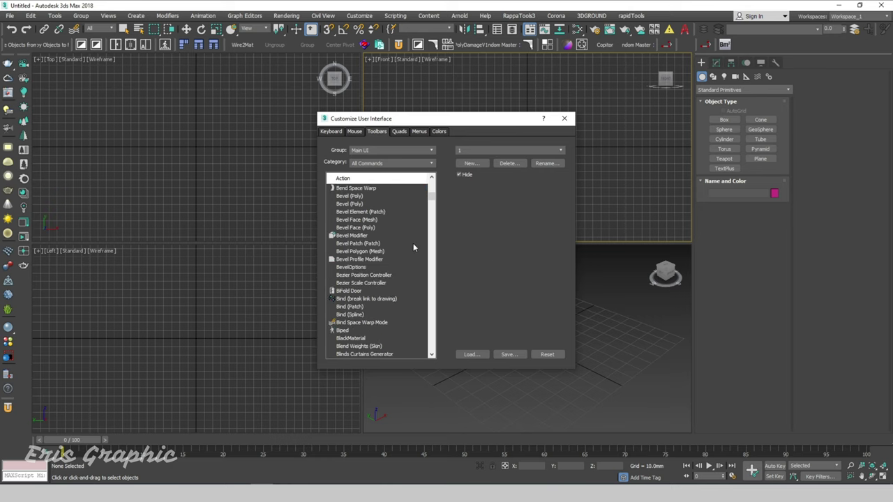
left_click(380, 354)
scroll(405, 300, "down", 2)
scroll(404, 300, "down", 1)
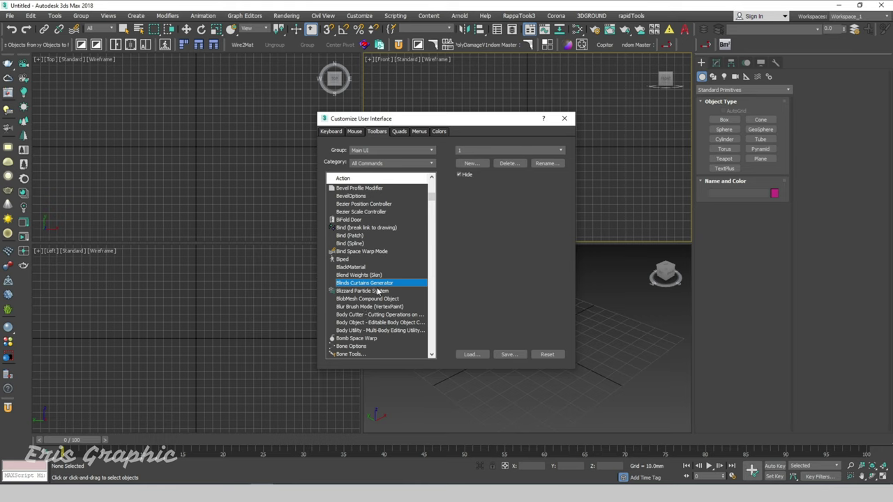
left_click_drag(377, 284, 447, 46)
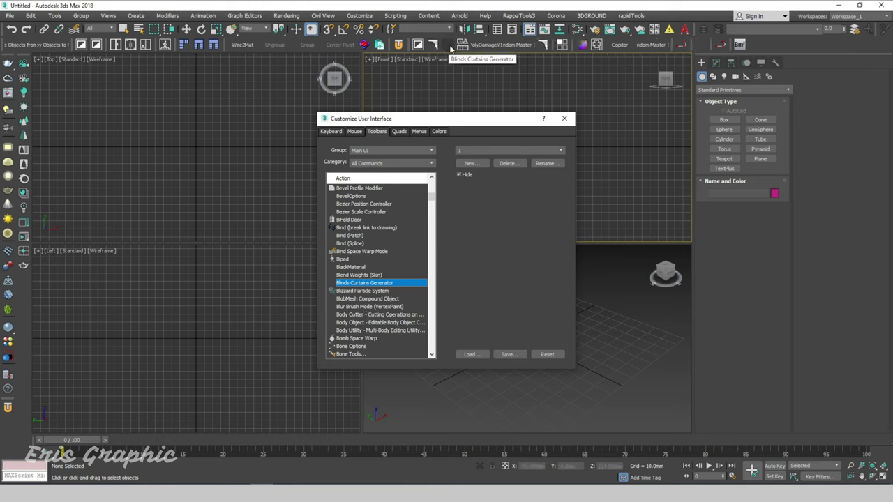
- Save the customised interface over Workspace1__usersave__.cuix and close the dialog
left_click(512, 354)
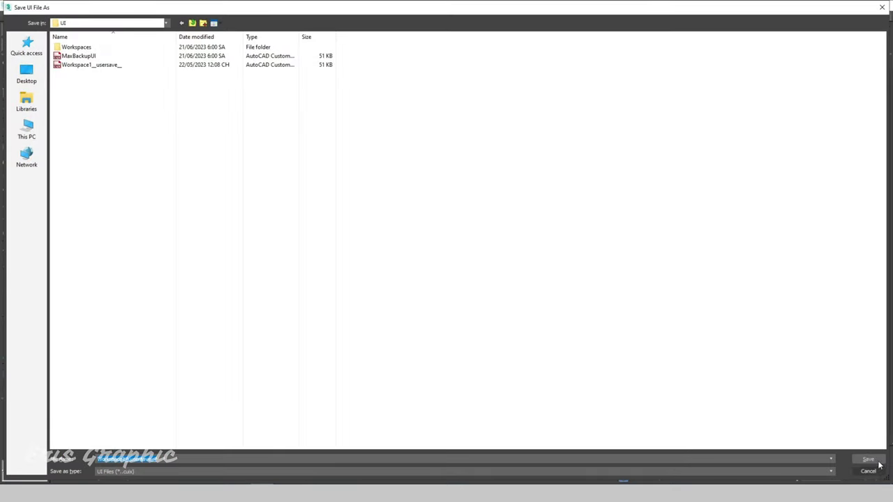
left_click(868, 459)
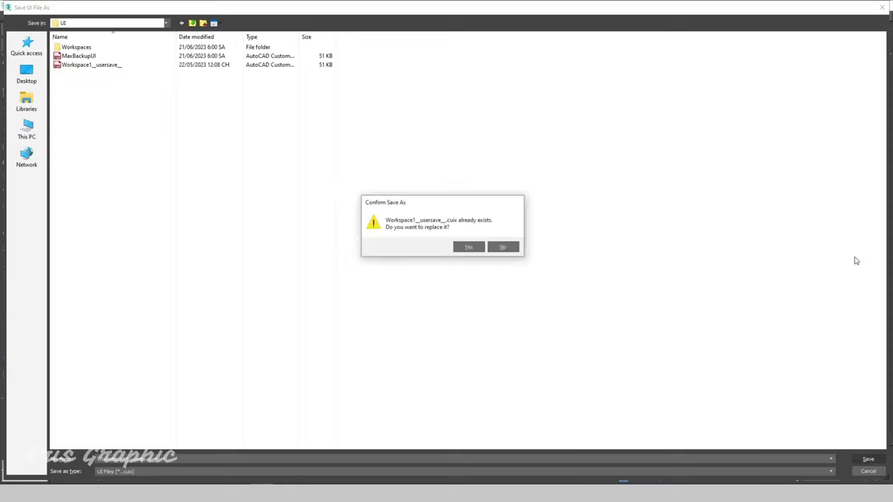
left_click(469, 248)
left_click(564, 118)
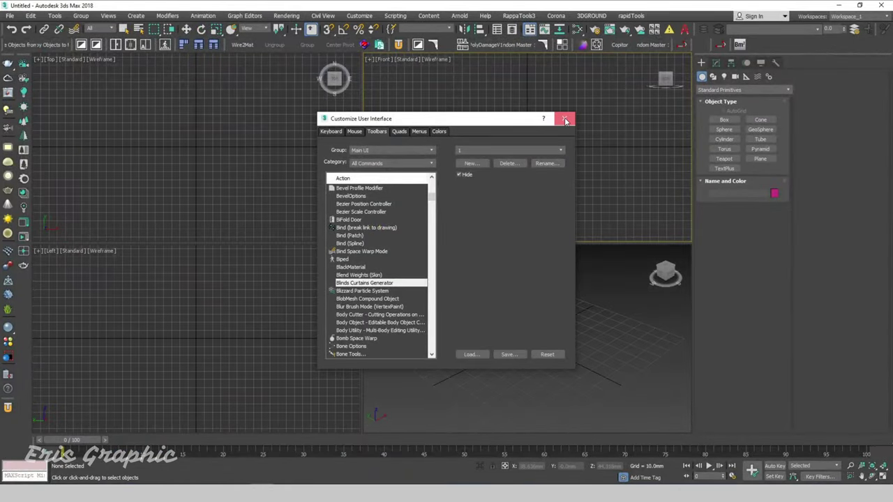